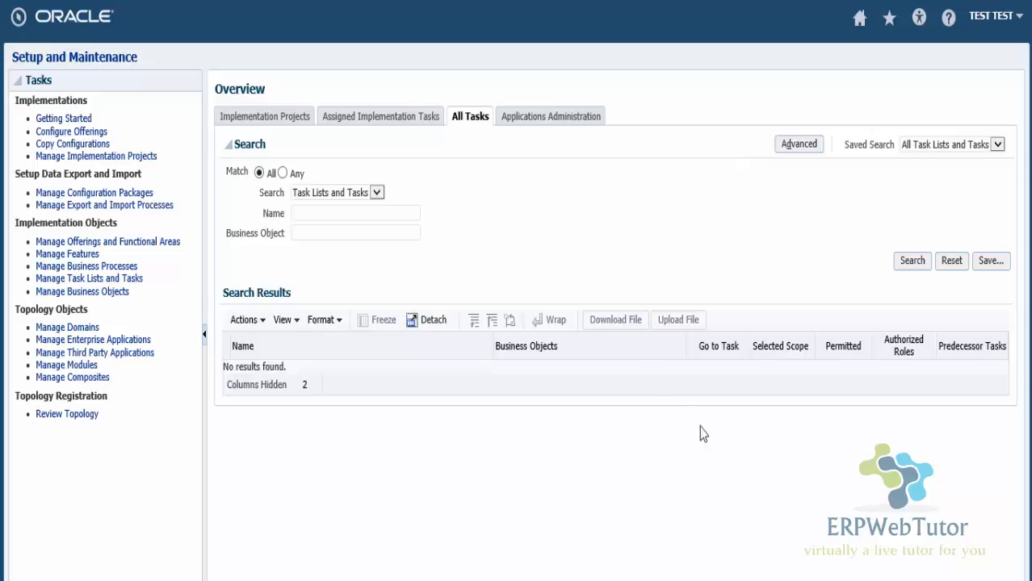
# Step: Search all setup tasks for "Manage Element%" and open the Manage Elements task
pyautogui.click(415, 214)
pyautogui.write('Manage Element%')
pyautogui.press('Return')
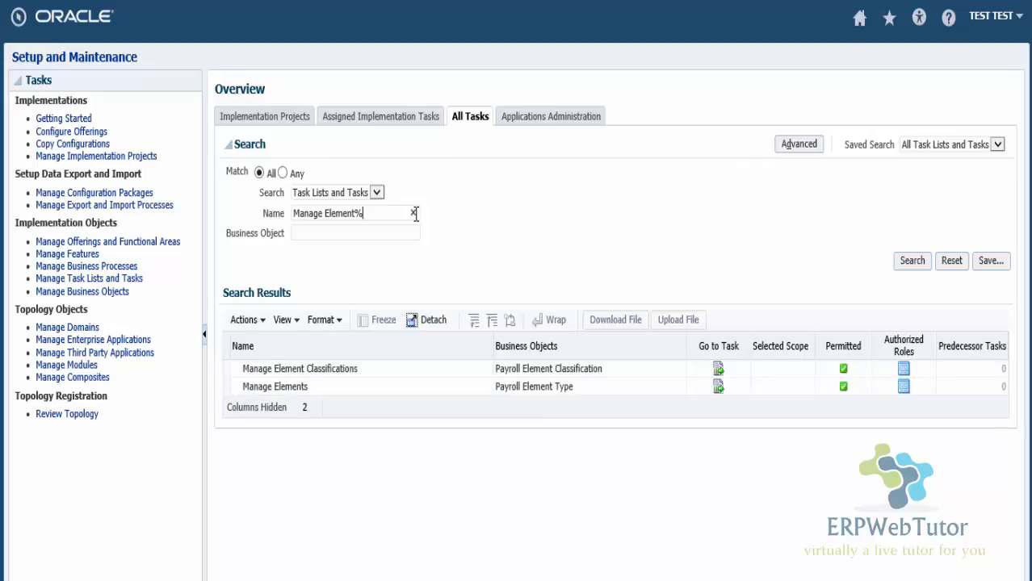
pyautogui.click(718, 388)
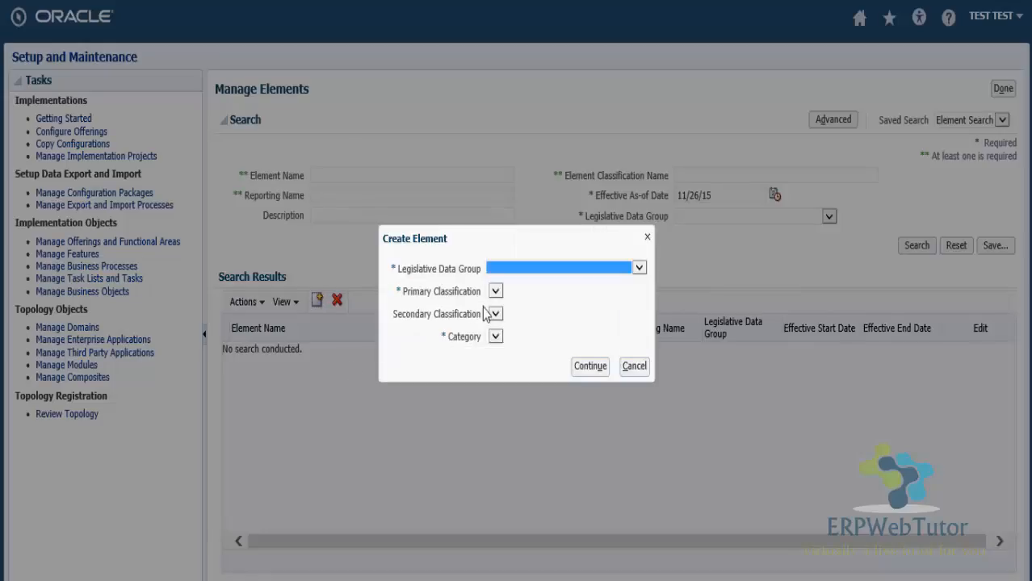
# Step: In the Create Element dialog, choose the Italy Legislative Data Group and examine its available primary classifications
pyautogui.click(495, 268)
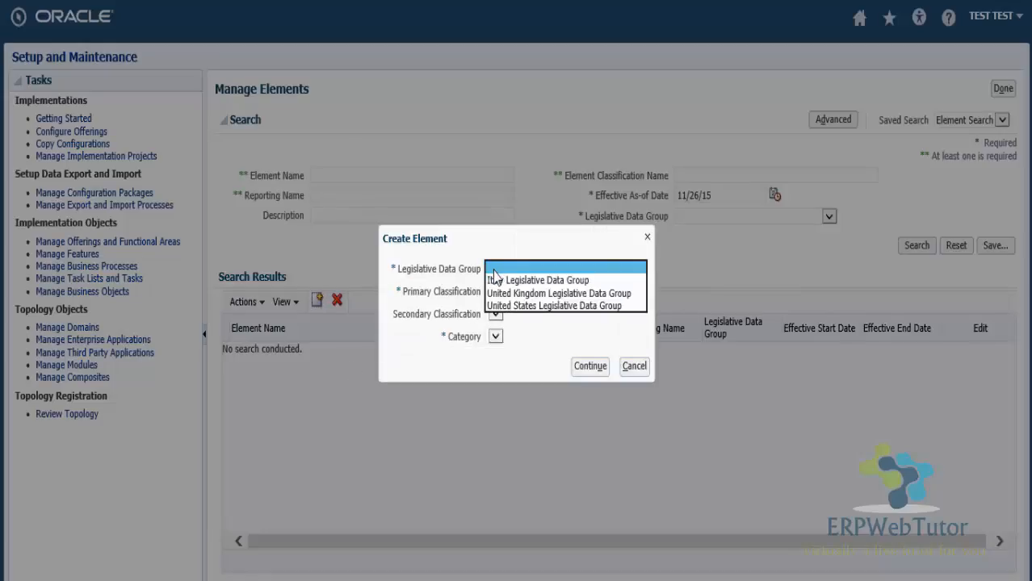
pyautogui.click(514, 280)
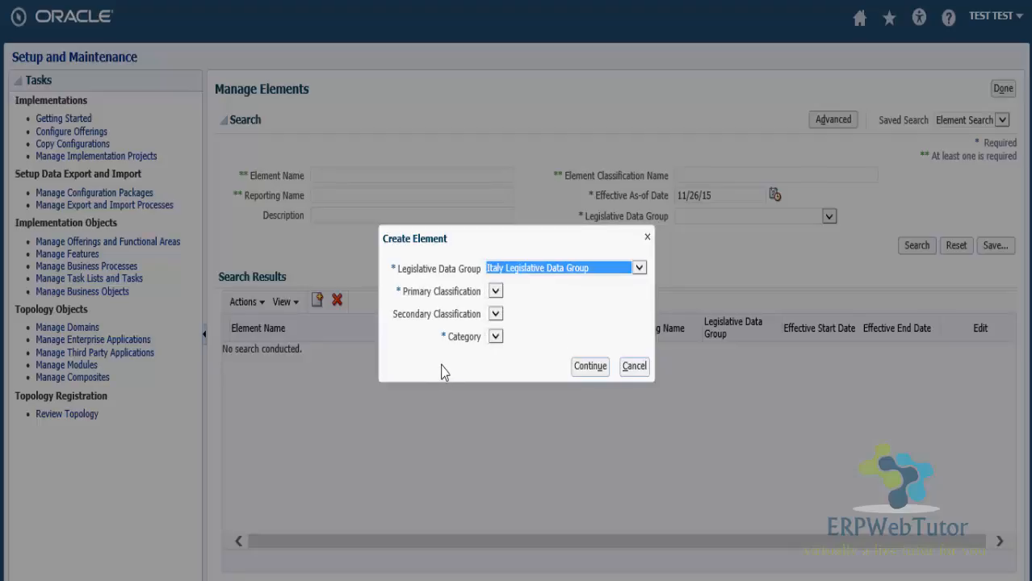
pyautogui.click(496, 295)
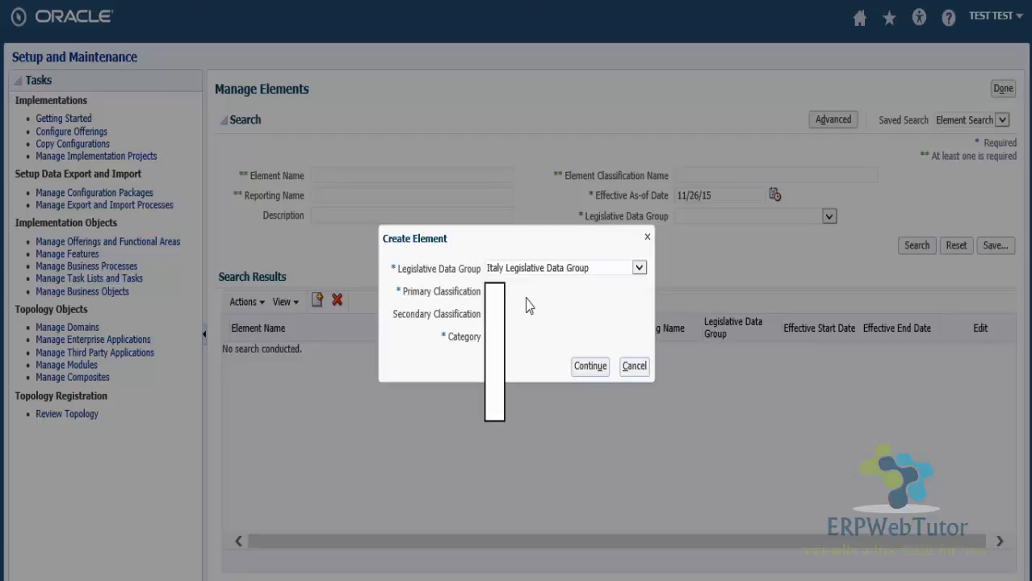
# Step: Switch the new element to the United Kingdom Legislative Data Group and examine its primary classifications
pyautogui.click(620, 273)
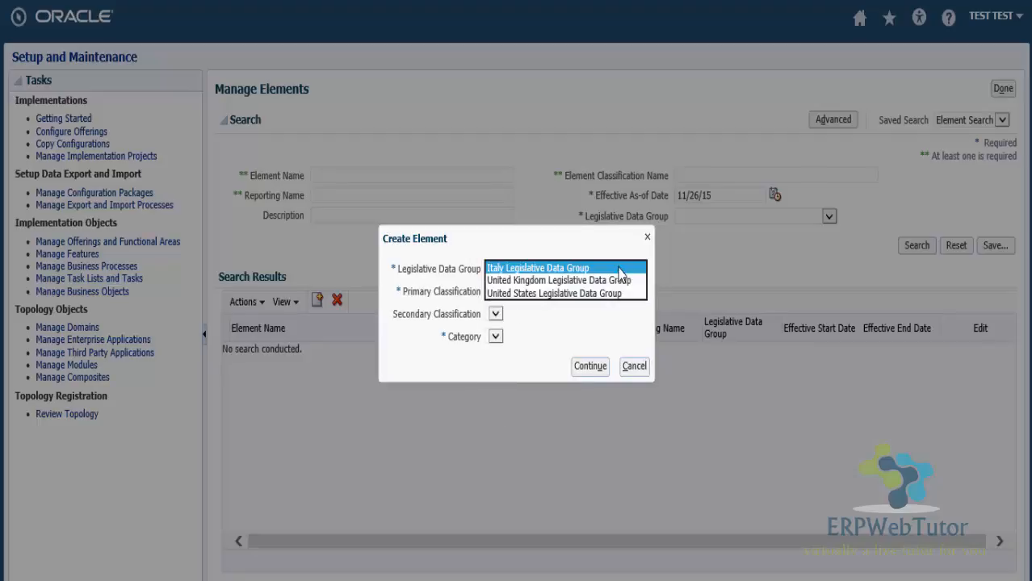
pyautogui.click(568, 283)
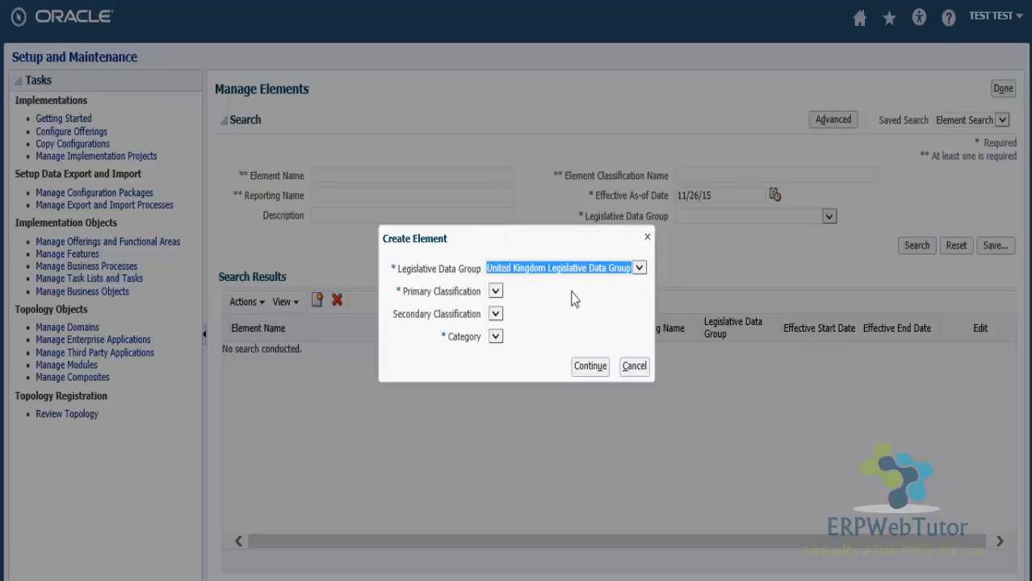
pyautogui.click(526, 293)
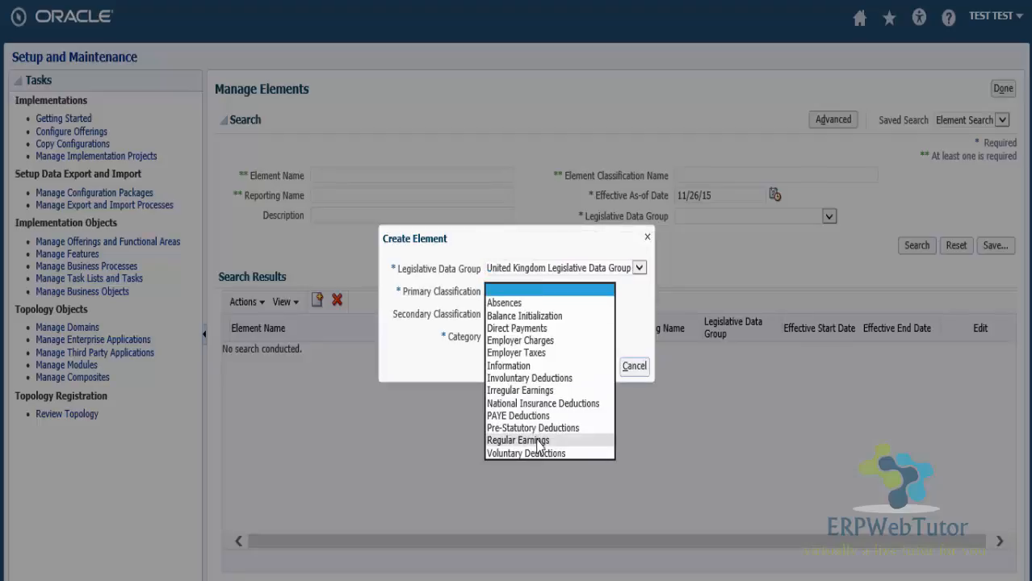
pyautogui.click(420, 338)
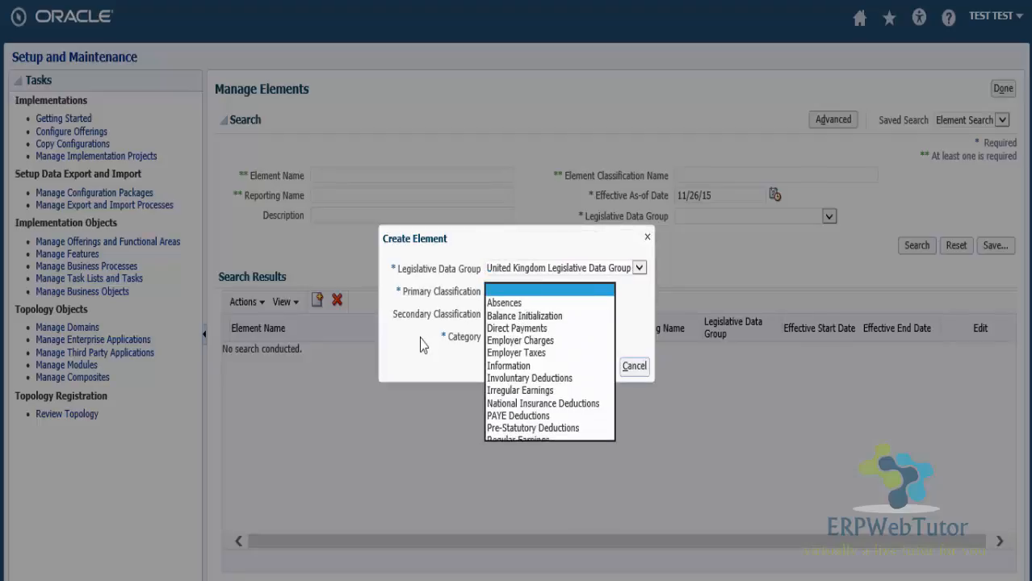
# Step: Examine the primary classifications offered for the United States Legislative Data Group, and cancel the new element
pyautogui.click(498, 269)
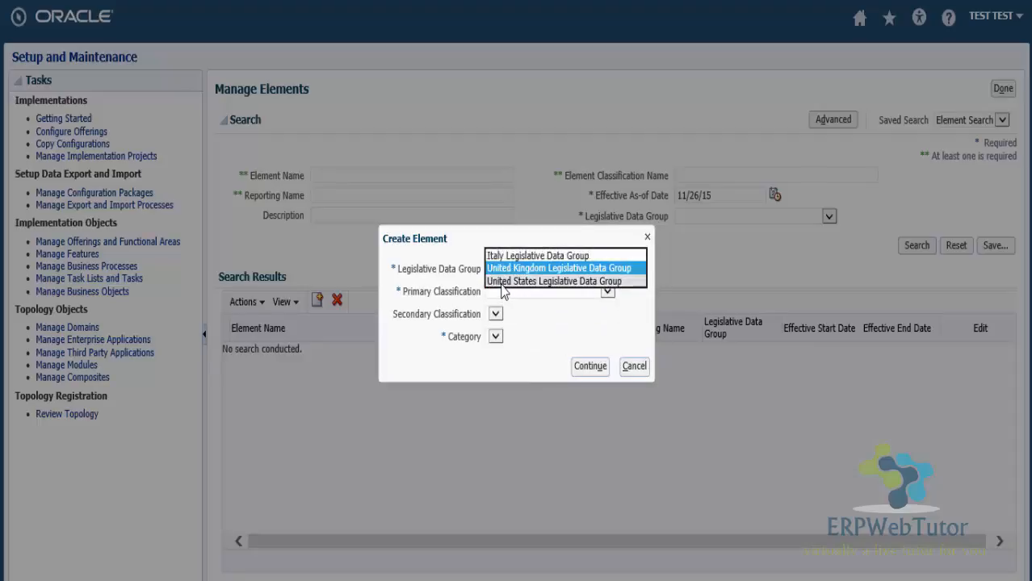
pyautogui.click(502, 278)
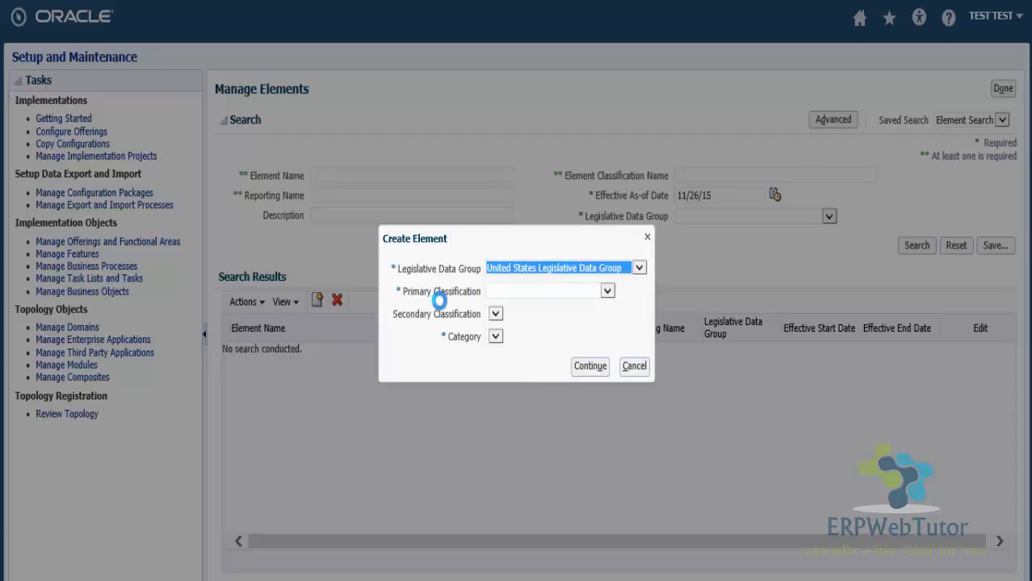
pyautogui.click(514, 291)
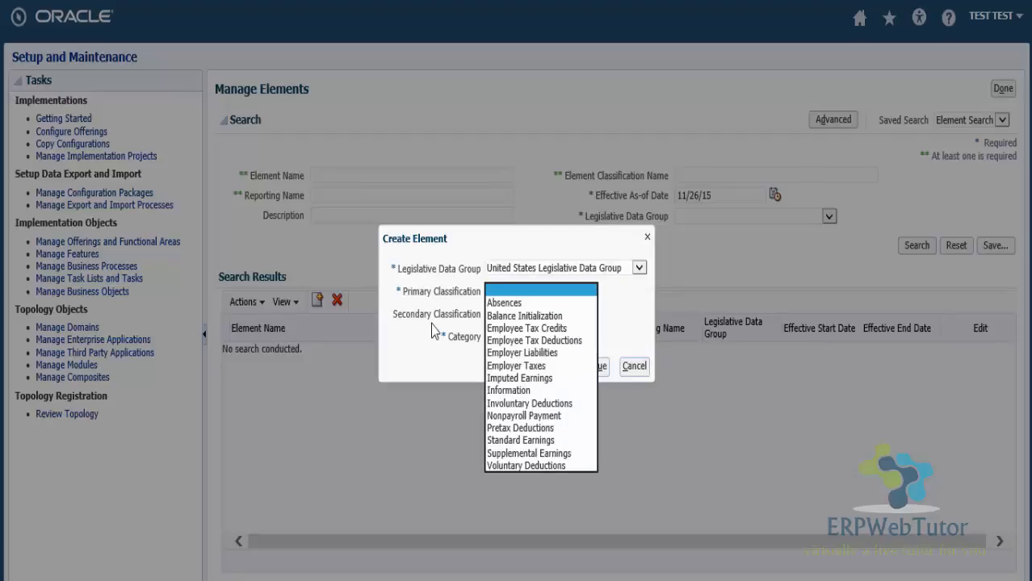
pyautogui.click(451, 357)
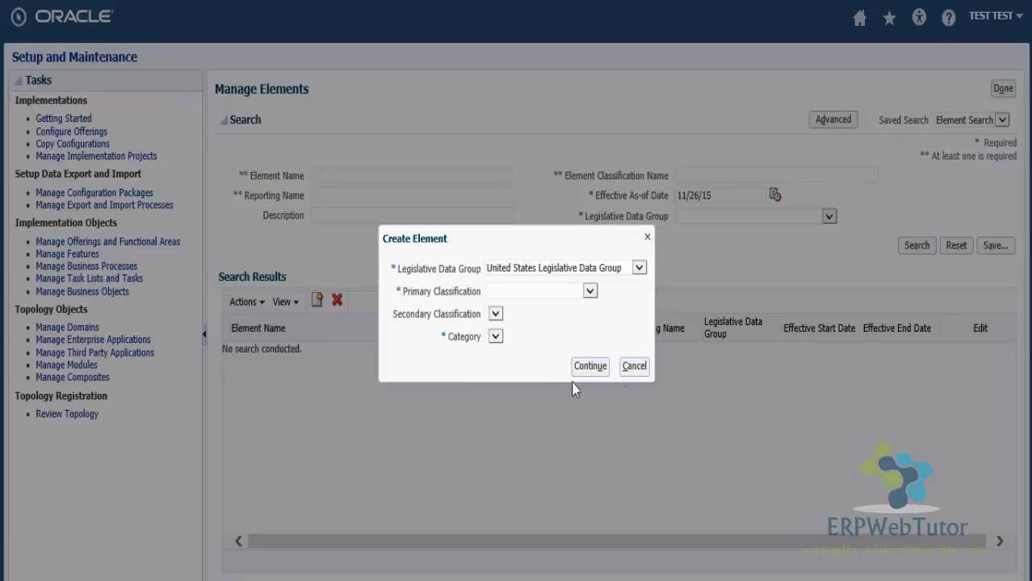
pyautogui.click(634, 367)
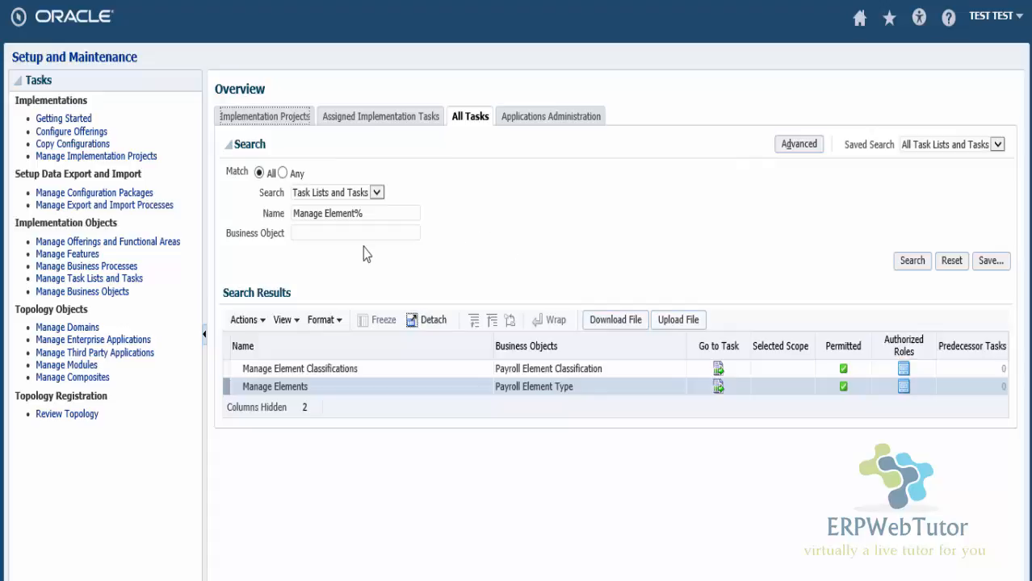
# Step: Search the setup tasks for "Configure Payroll Legislation%" and open the Configure Payroll Legislations task
pyautogui.moveTo(376, 213); pyautogui.dragTo(280, 223)
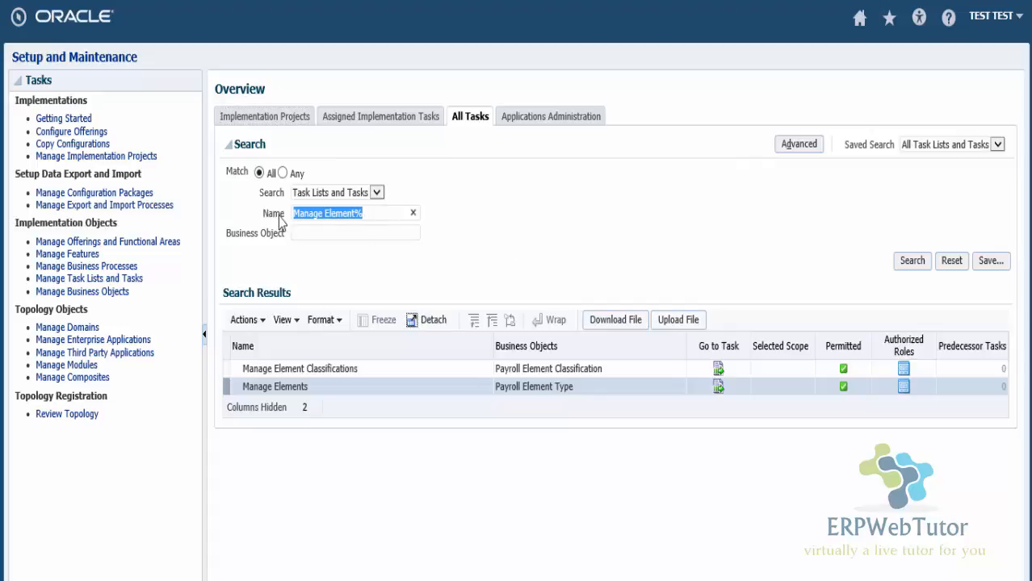
pyautogui.write('Con')
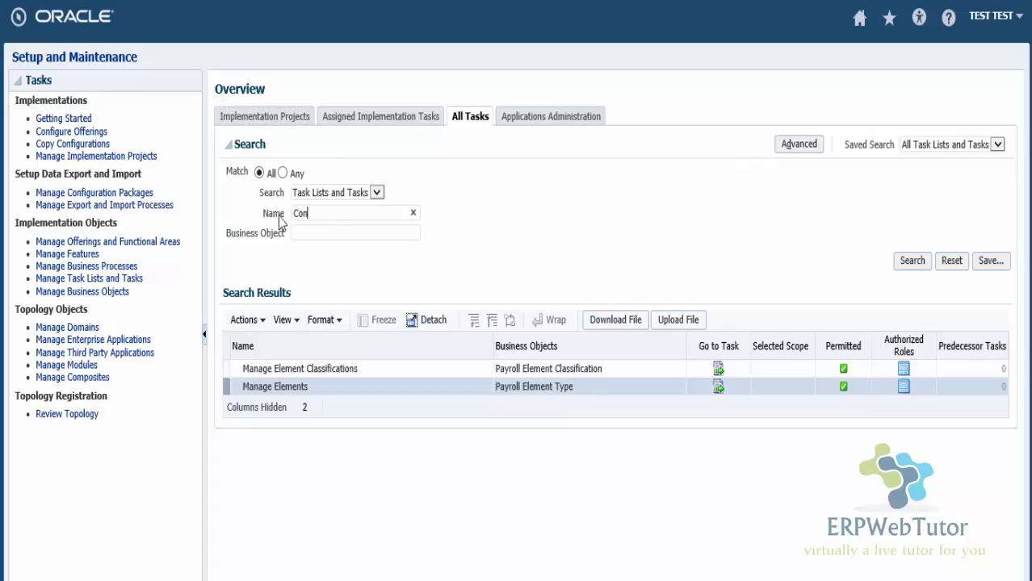
pyautogui.write('figur')
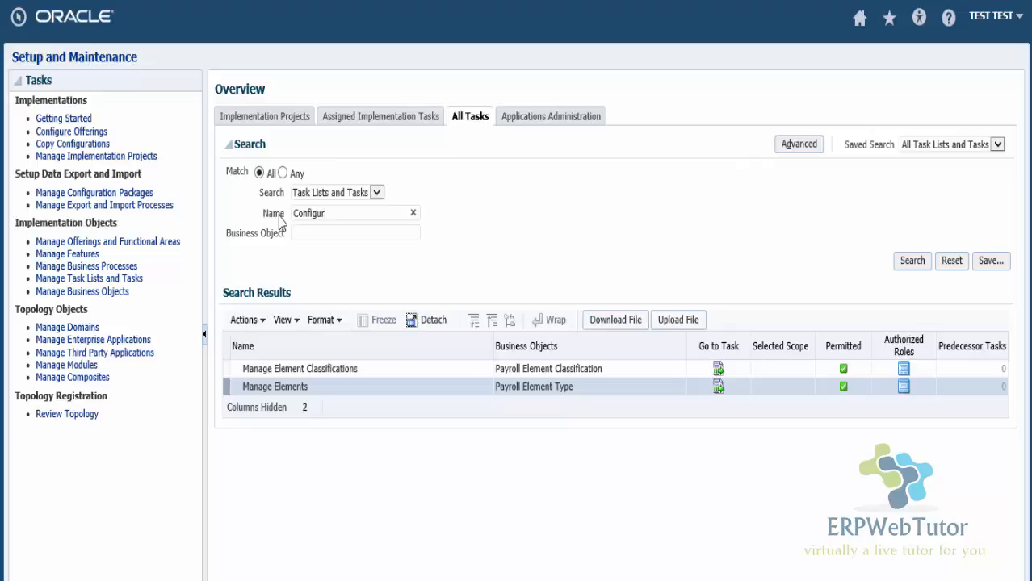
pyautogui.write('e Payroll Legislation')
pyautogui.write('%')
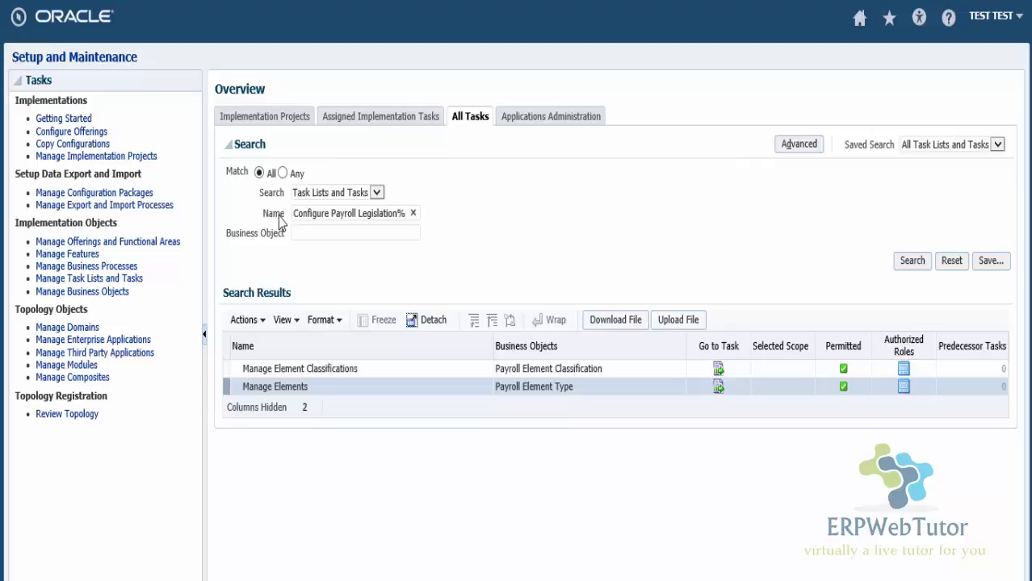
pyautogui.press('Return')
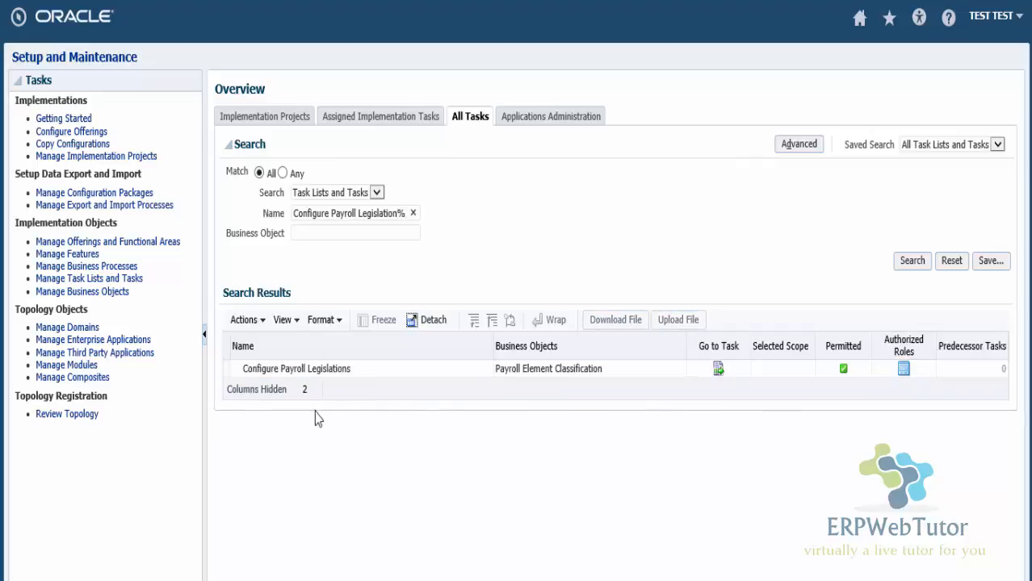
pyautogui.click(339, 373)
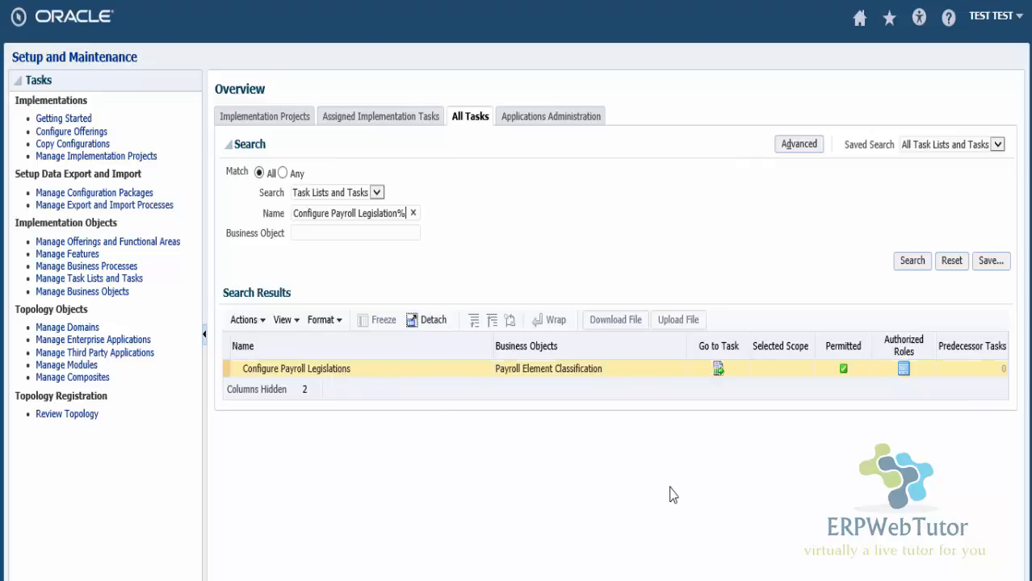
pyautogui.click(718, 371)
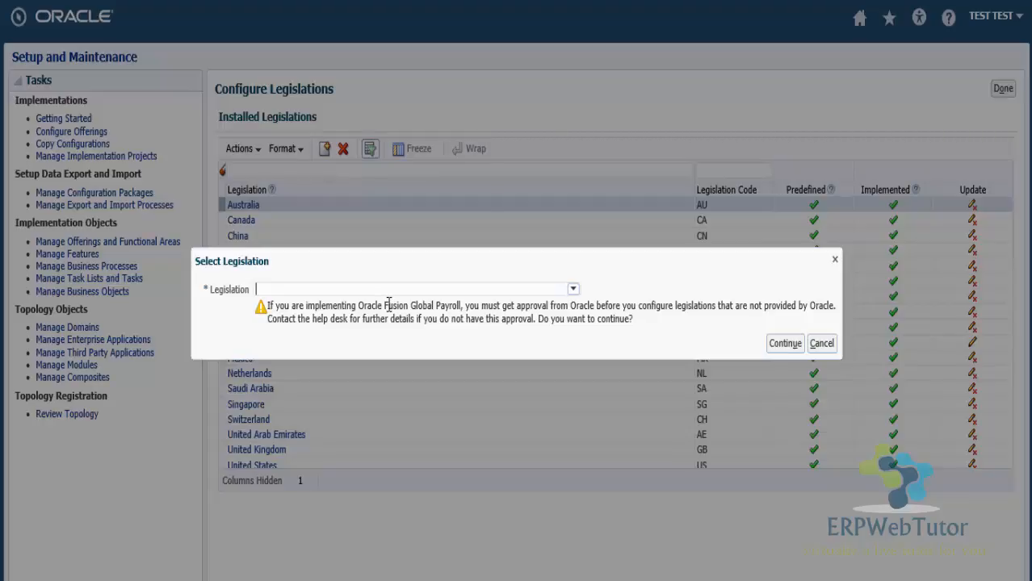
# Step: Search the available legislations for Italy and choose it as the legislation to configure
pyautogui.click(573, 289)
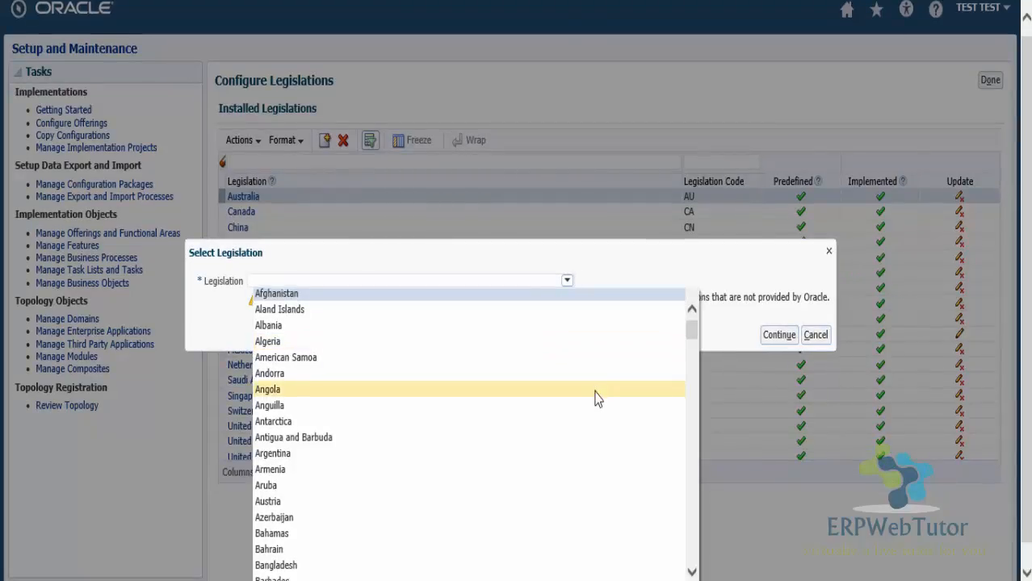
pyautogui.scroll(-1, 595, 393)
pyautogui.moveTo(1027, 378); pyautogui.dragTo(1027, 397)
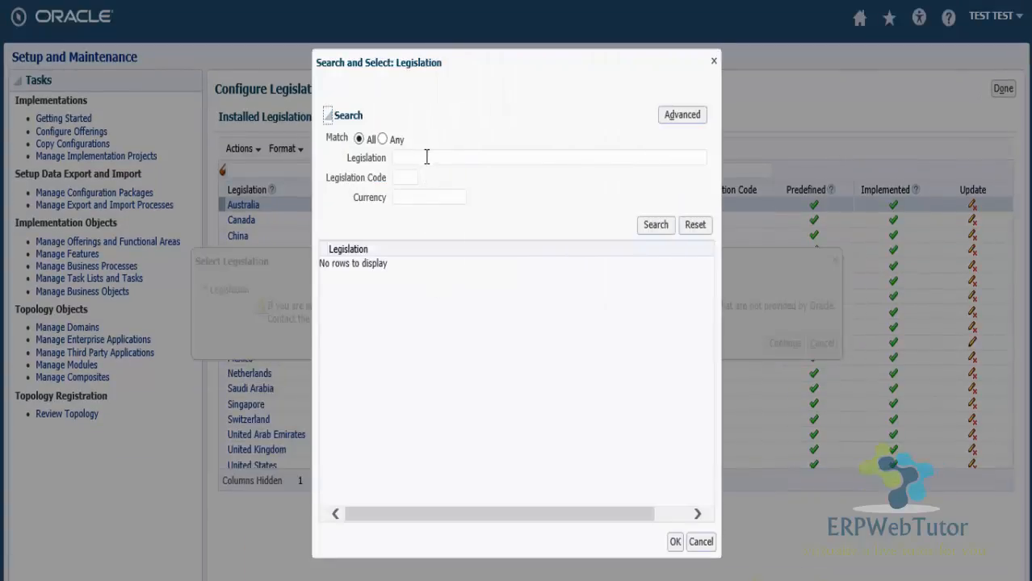
pyautogui.click(426, 157)
pyautogui.write('Italy')
pyautogui.press('Return')
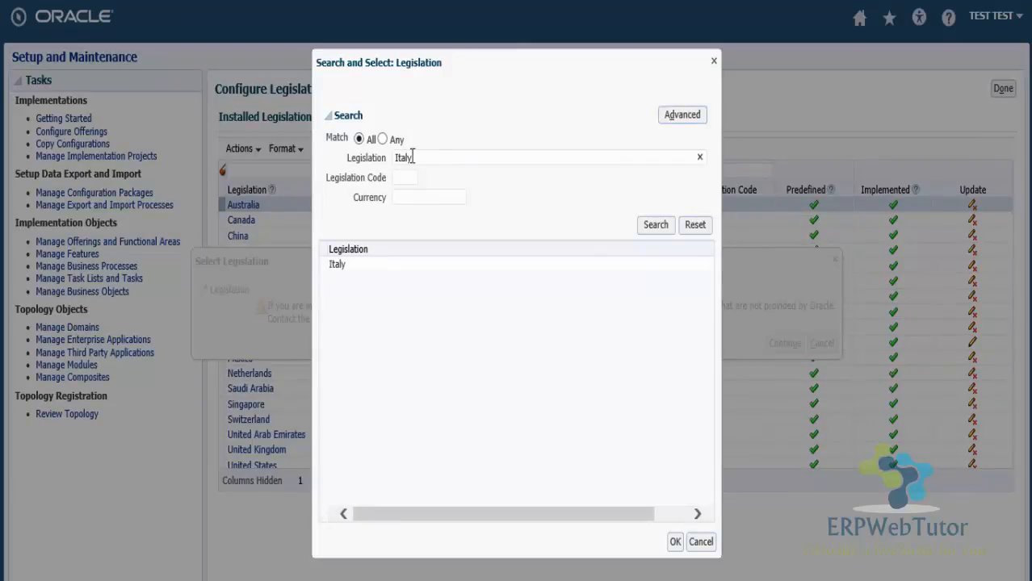
pyautogui.click(336, 266)
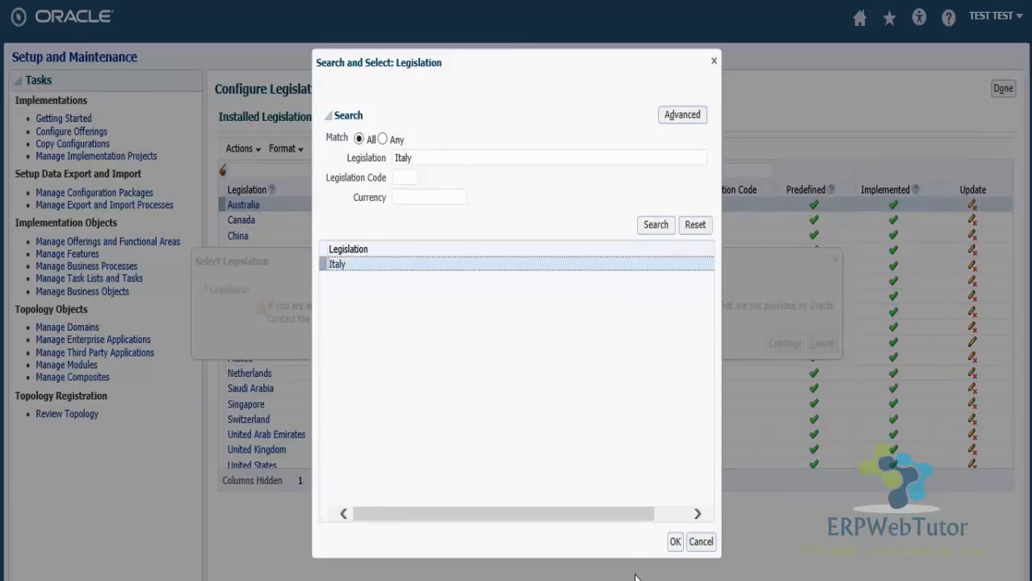
pyautogui.click(675, 542)
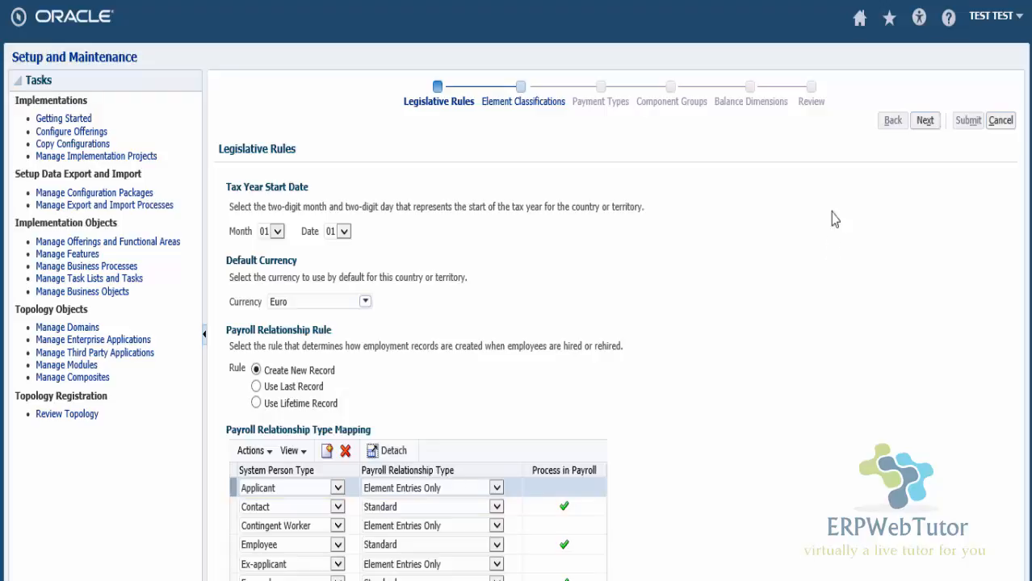
# Step: Select the Standard Earnings, Supplemental Earnings, Information, Absences, Tax Deductions, Voluntary Deductions and Employer Taxes element classifications for the legislation
pyautogui.click(925, 120)
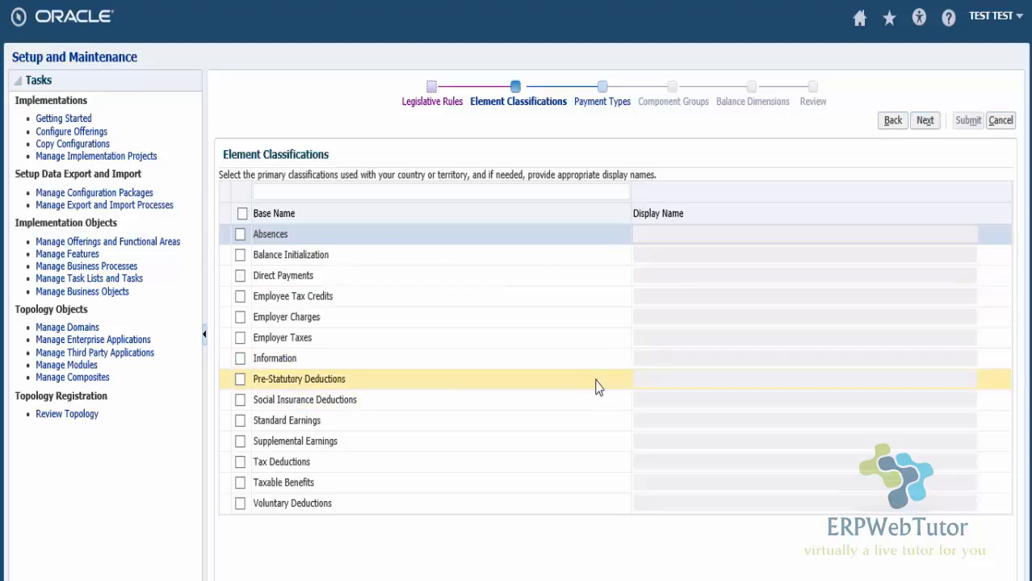
pyautogui.click(241, 421)
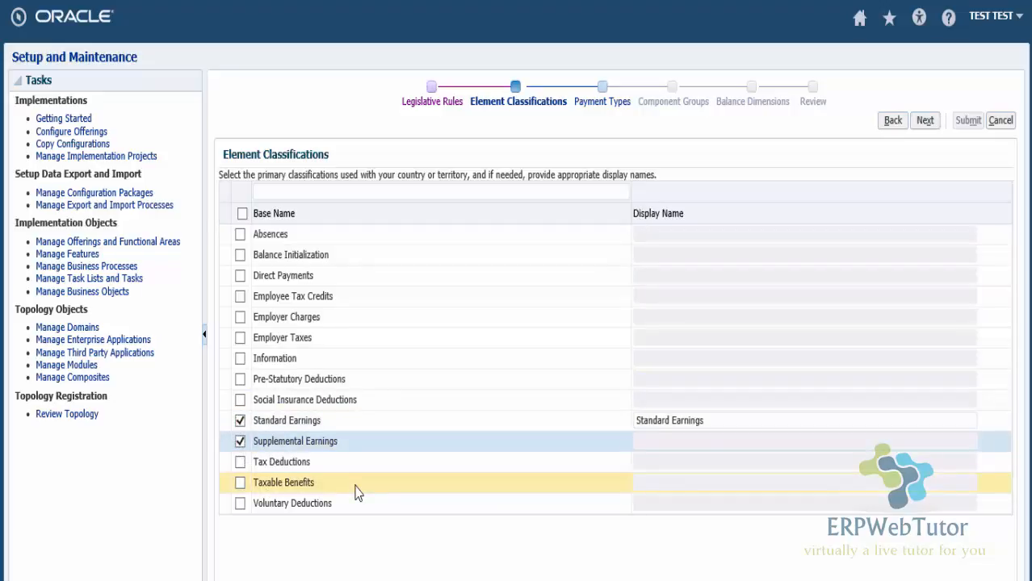
pyautogui.click(240, 360)
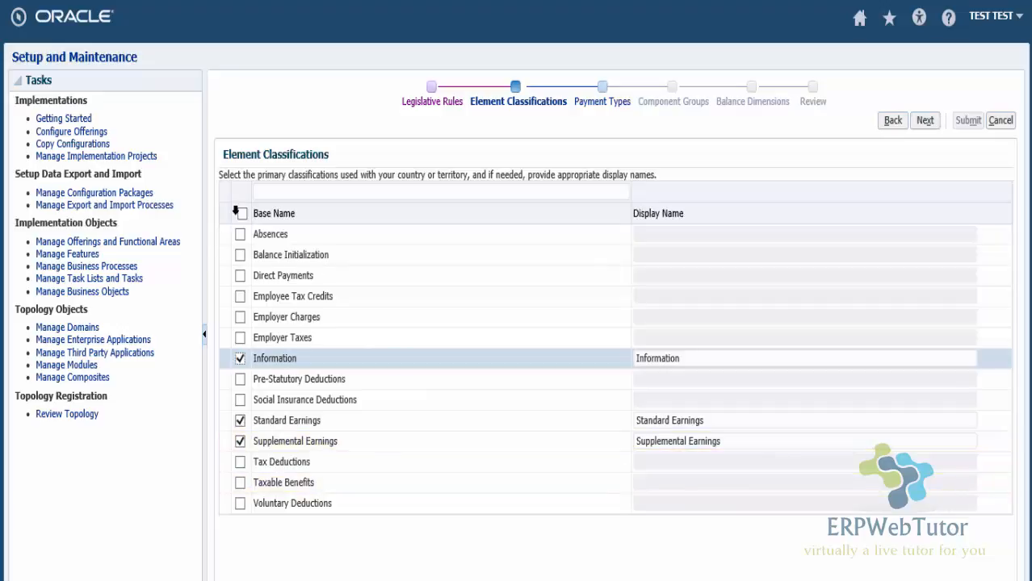
pyautogui.click(240, 235)
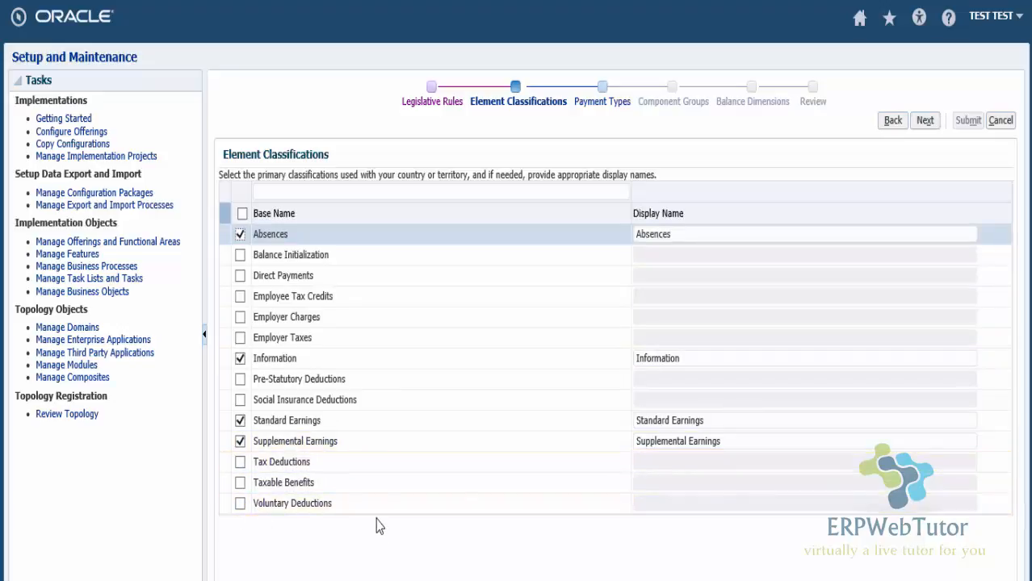
pyautogui.click(240, 462)
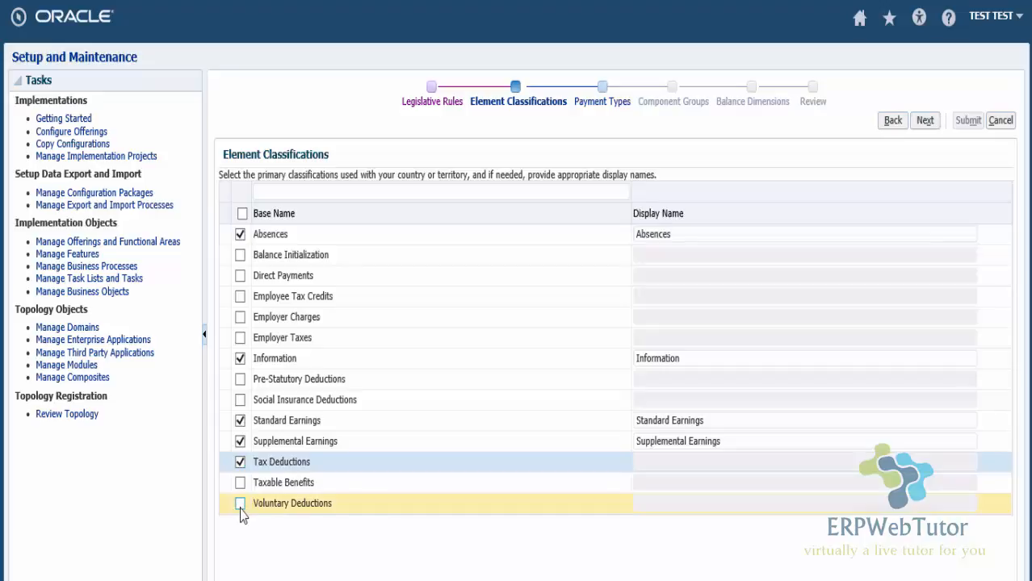
pyautogui.click(240, 504)
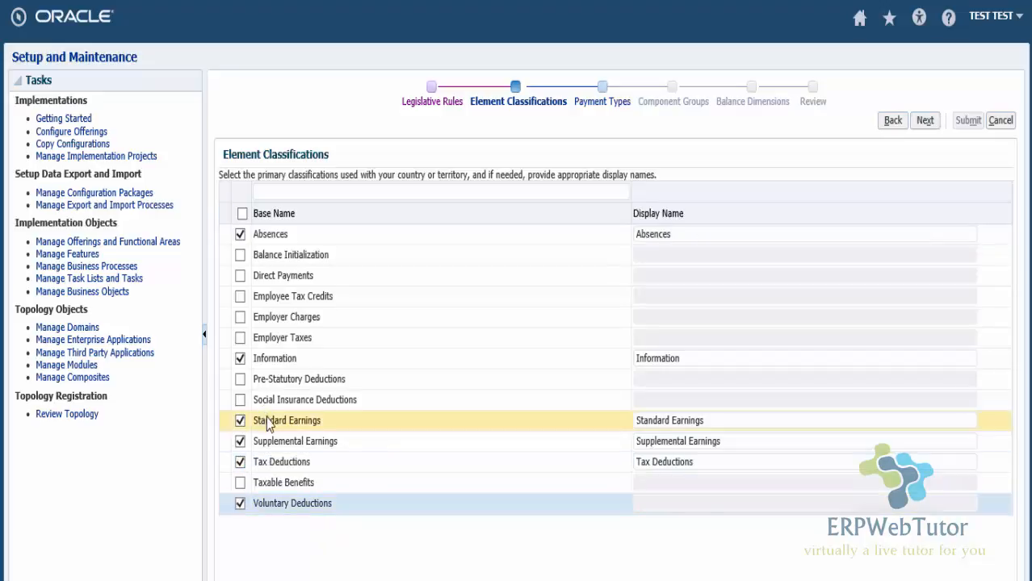
pyautogui.click(239, 338)
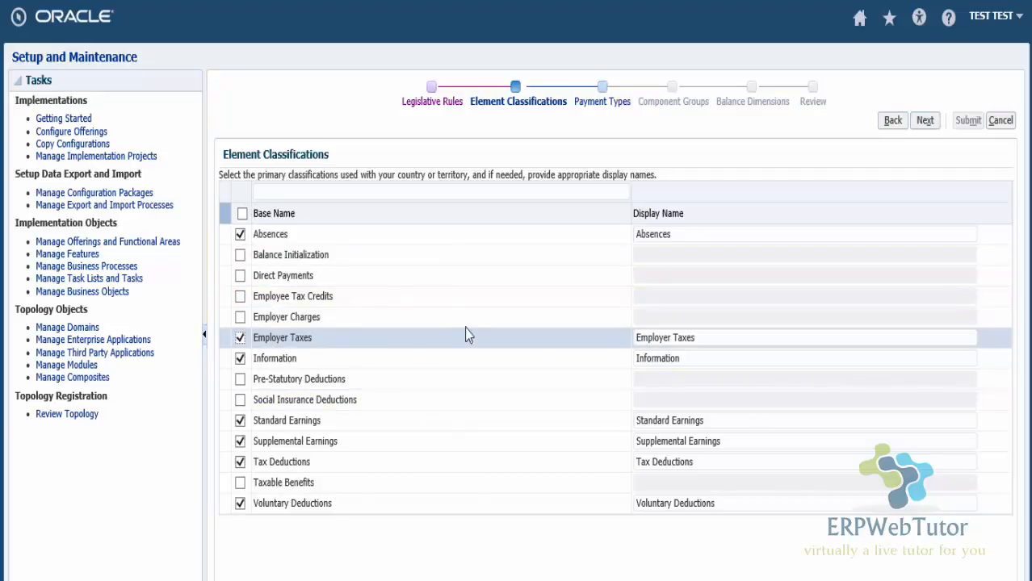
# Step: Select the Check and EFT payment types for the Italy legislation, keeping their default display names
pyautogui.click(926, 123)
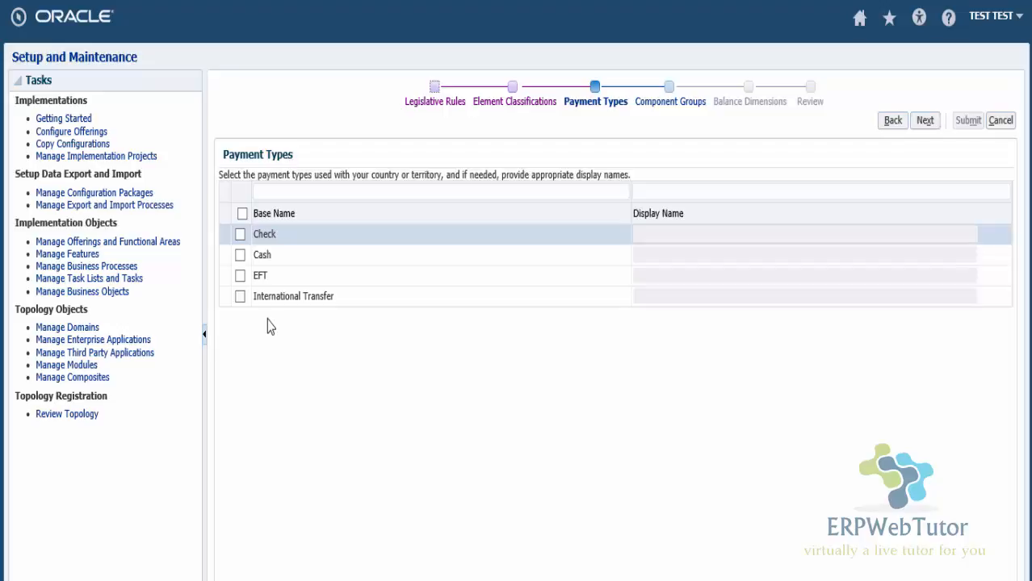
pyautogui.click(239, 235)
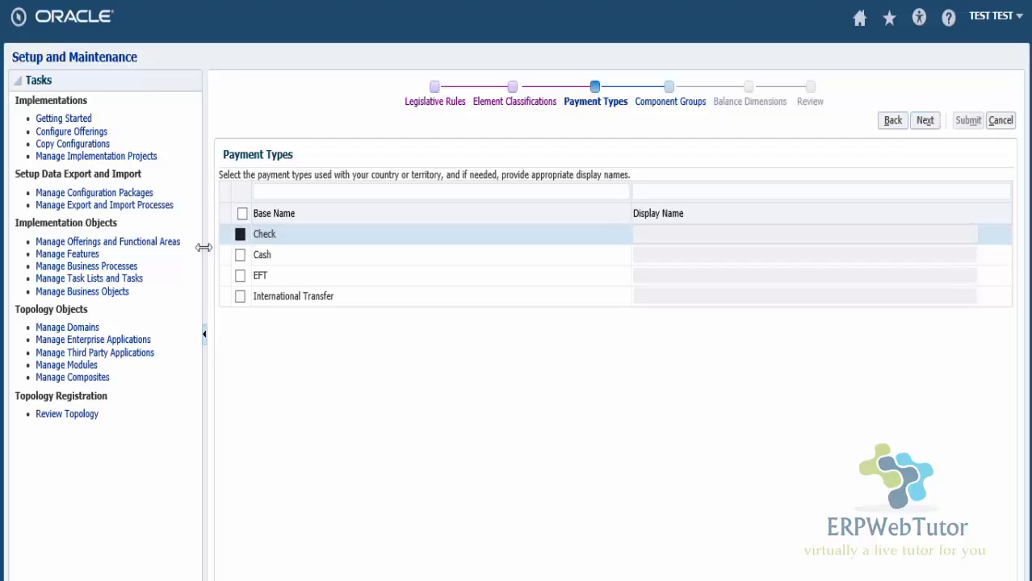
pyautogui.click(240, 276)
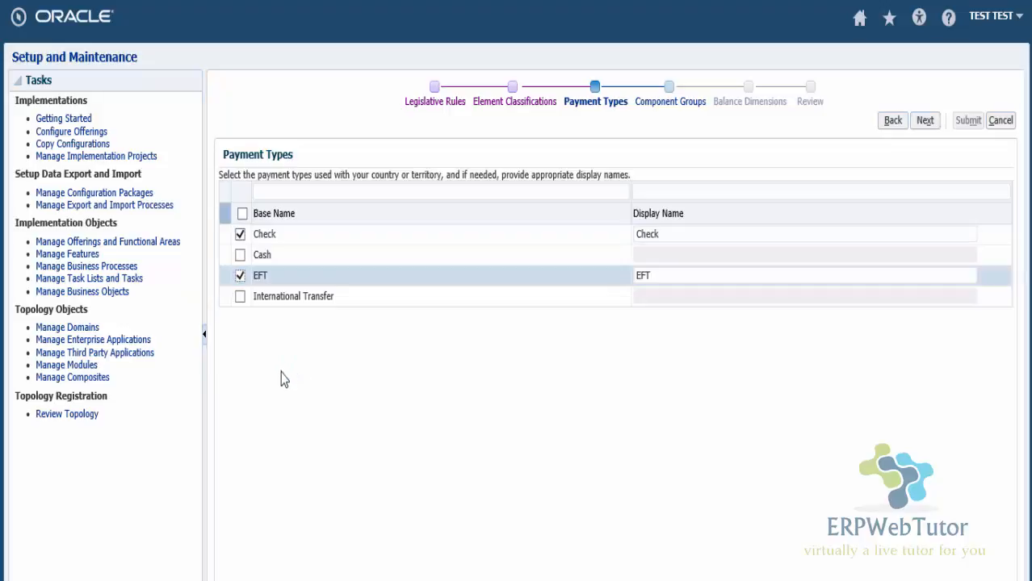
pyautogui.click(679, 234)
pyautogui.click(671, 276)
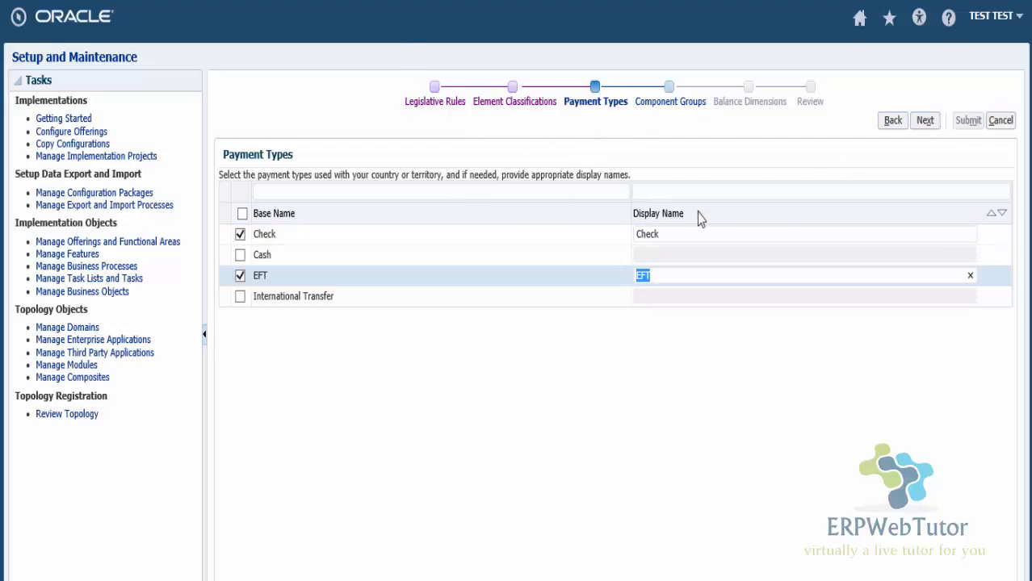
# Step: Return to the element classifications to check the Employer Taxes display name, and continue to the component groups
pyautogui.click(886, 124)
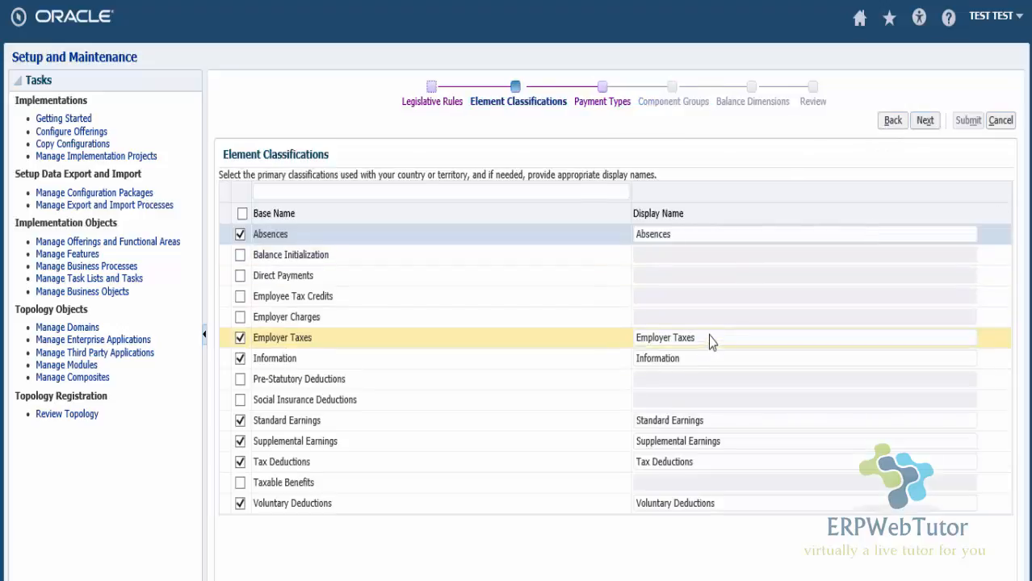
pyautogui.click(709, 337)
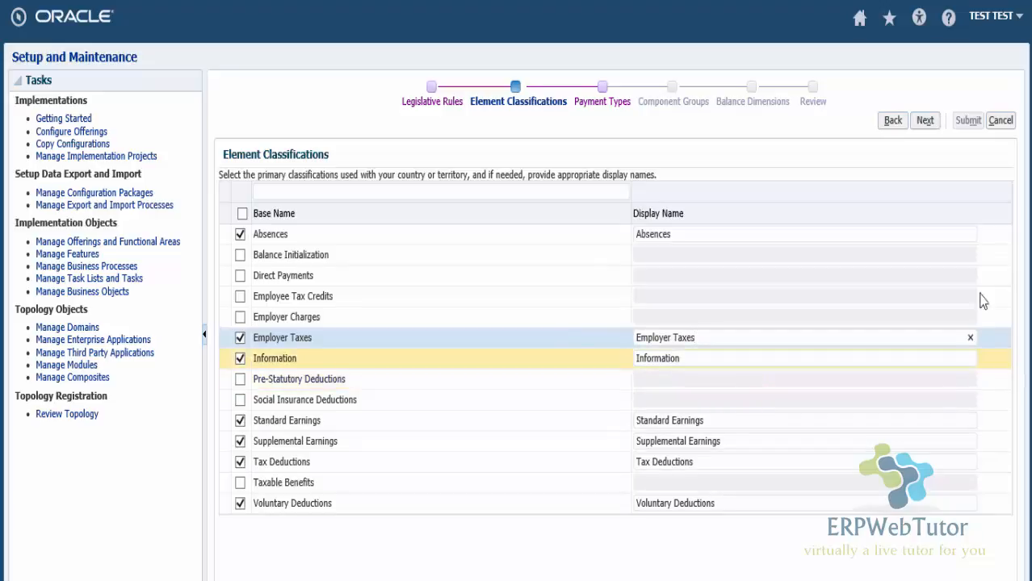
pyautogui.click(924, 121)
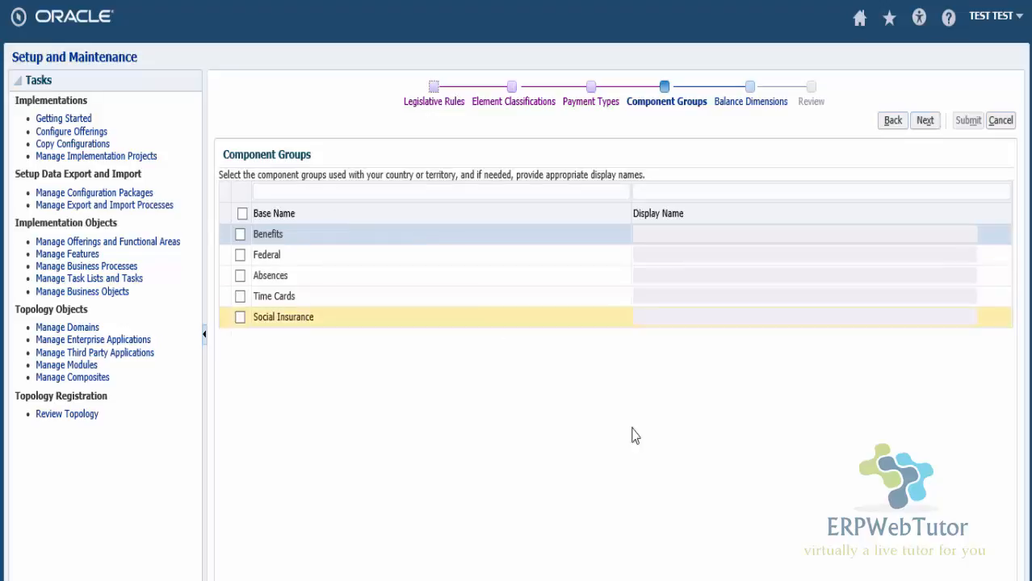
# Step: Select the Absences, Federal and Benefits component groups for the legislation
pyautogui.click(240, 275)
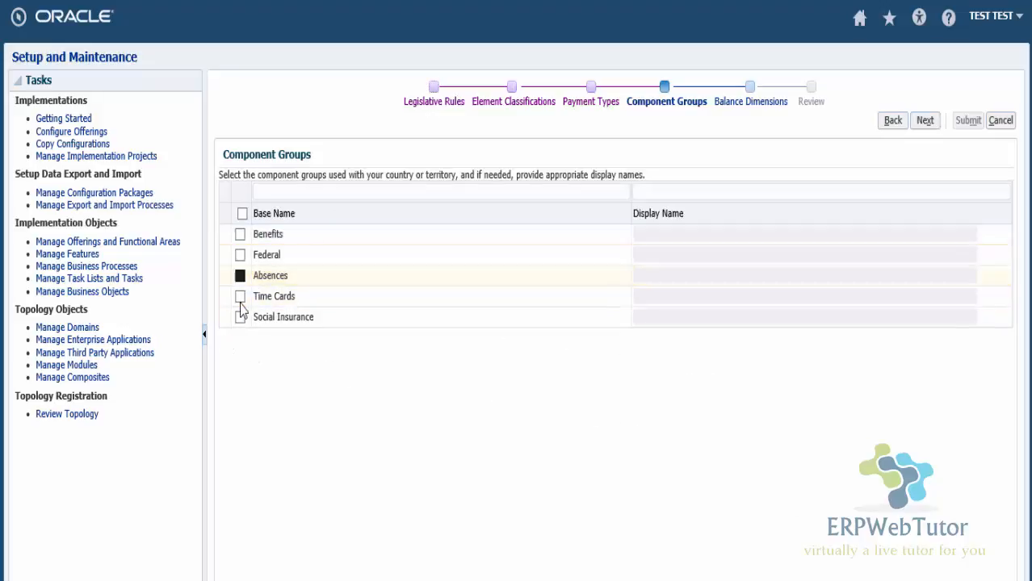
pyautogui.click(240, 255)
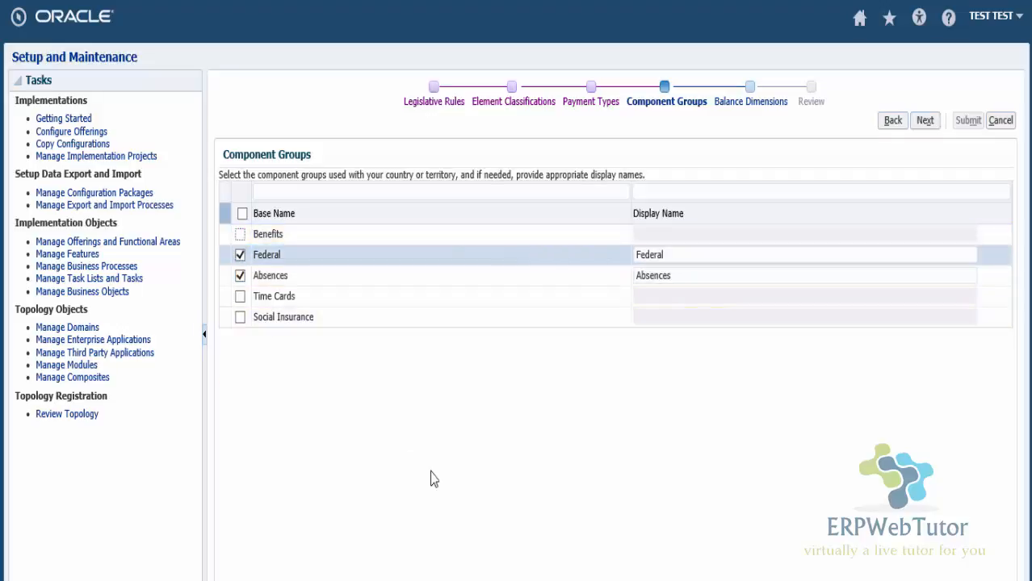
pyautogui.click(240, 234)
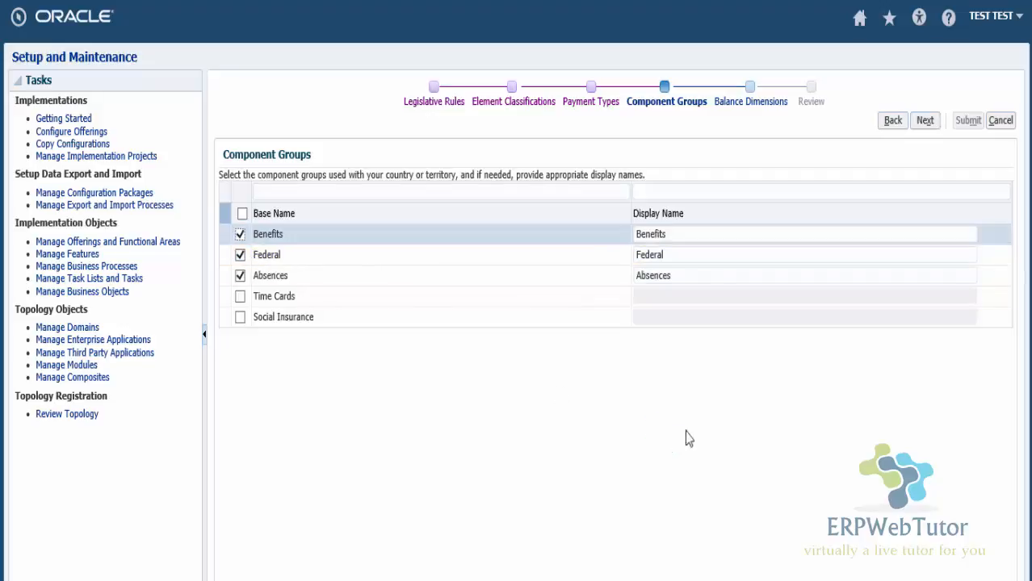
# Step: Review the summary of the Italy legislation settings, submit them, and close the legislation configuration
pyautogui.click(924, 121)
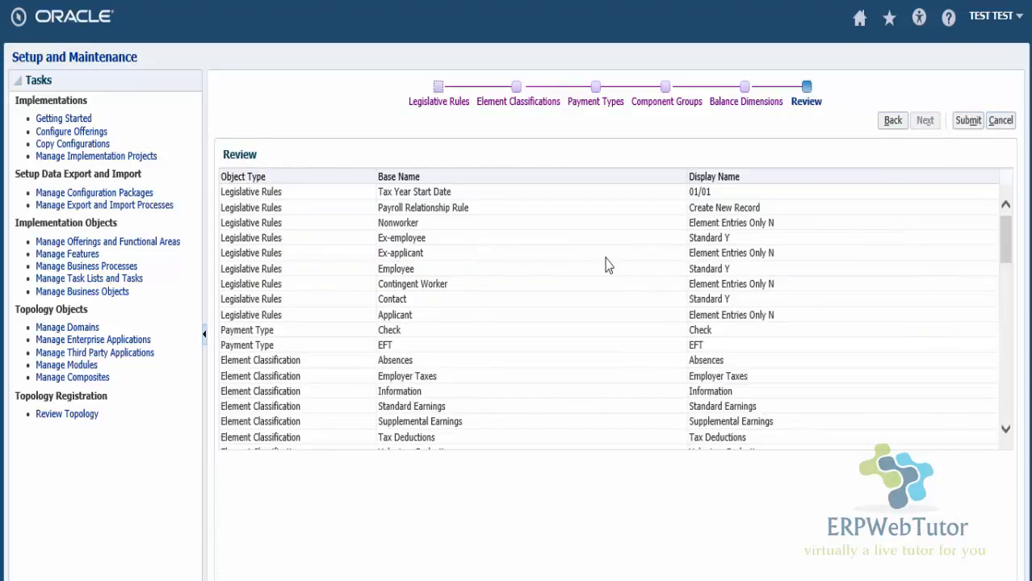
pyautogui.scroll(-2, 776, 347)
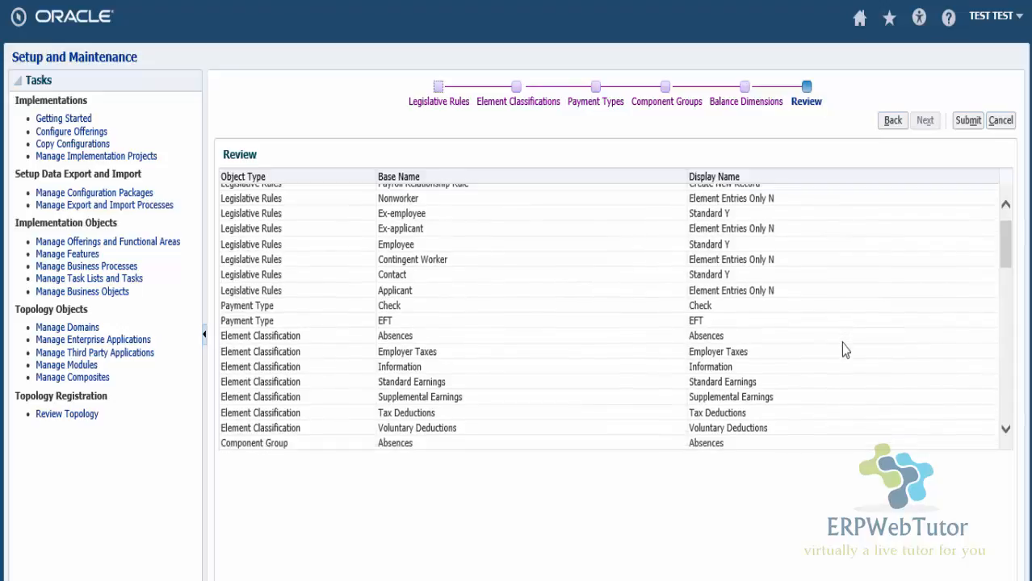
pyautogui.scroll(-1, 842, 349)
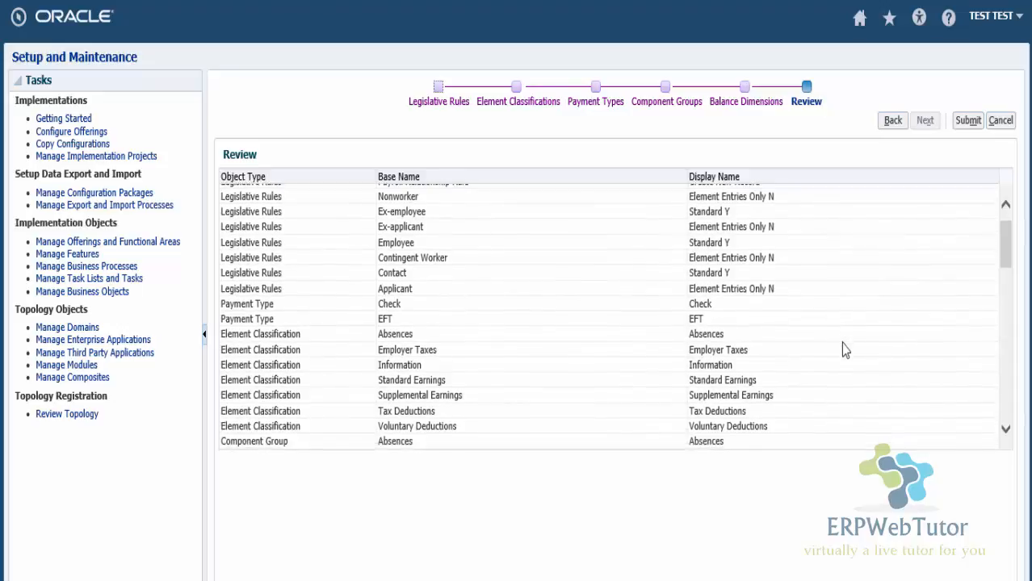
pyautogui.click(968, 121)
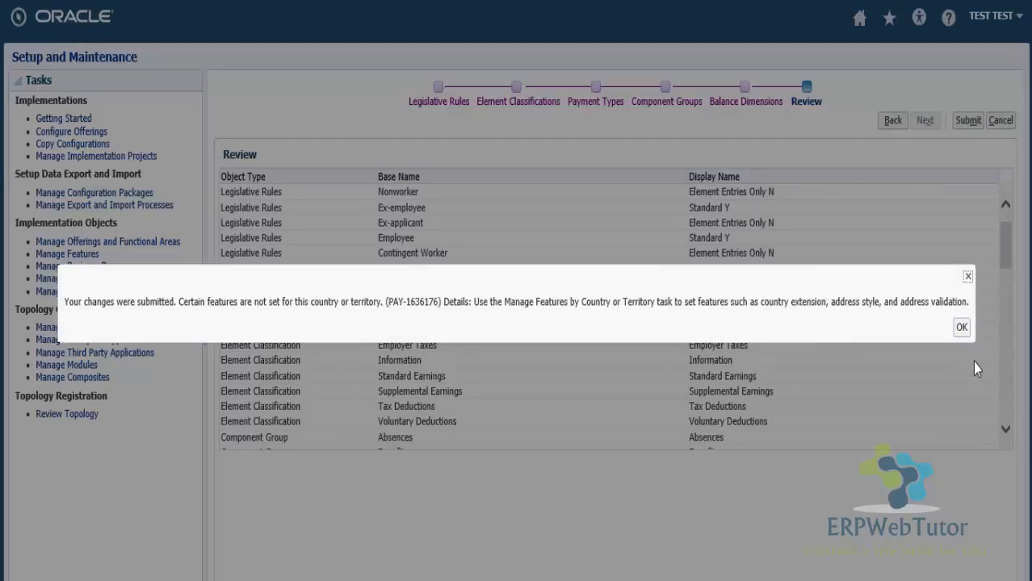
pyautogui.click(962, 328)
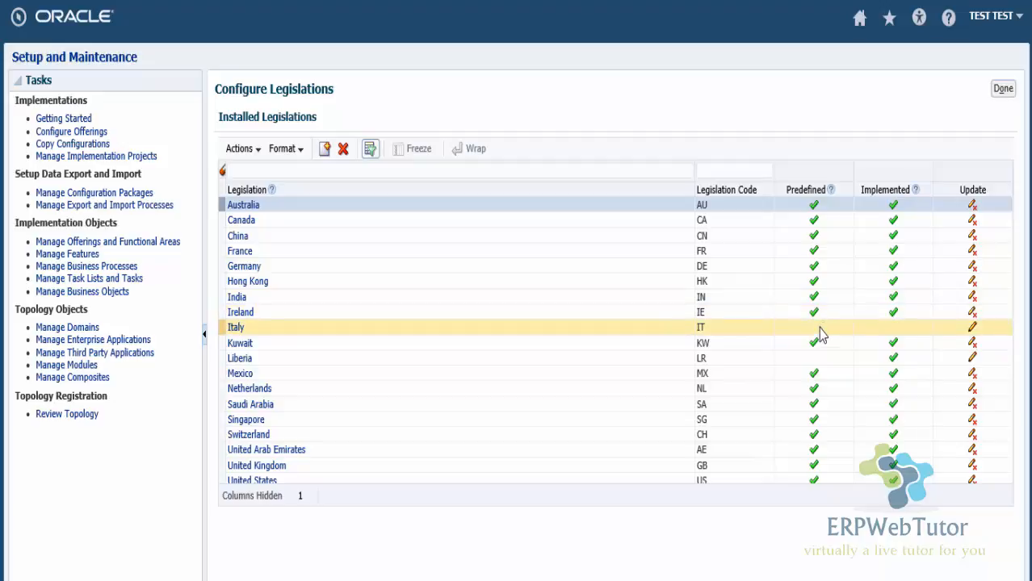
pyautogui.moveTo(829, 189)
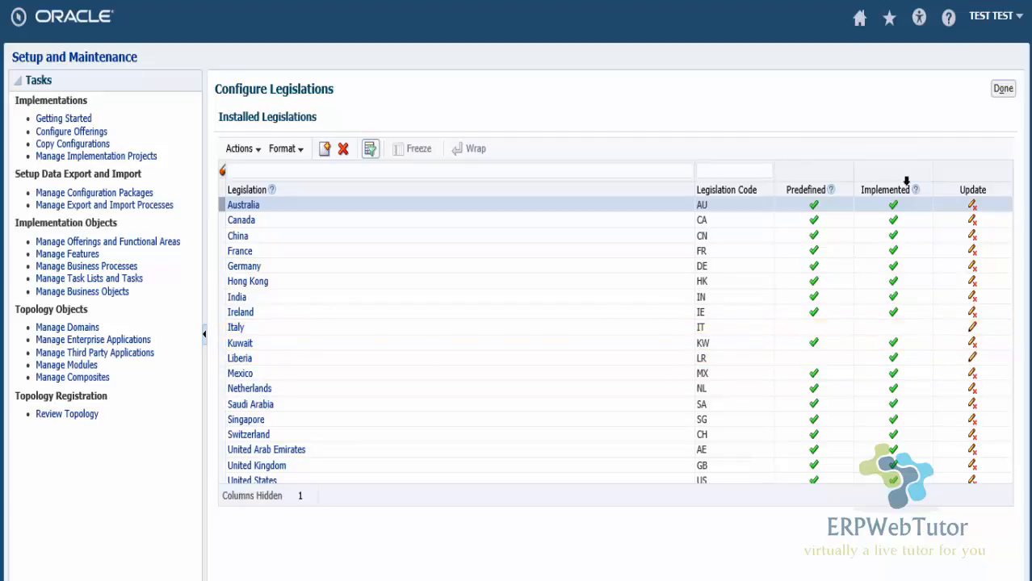
pyautogui.moveTo(918, 189)
pyautogui.click(1003, 88)
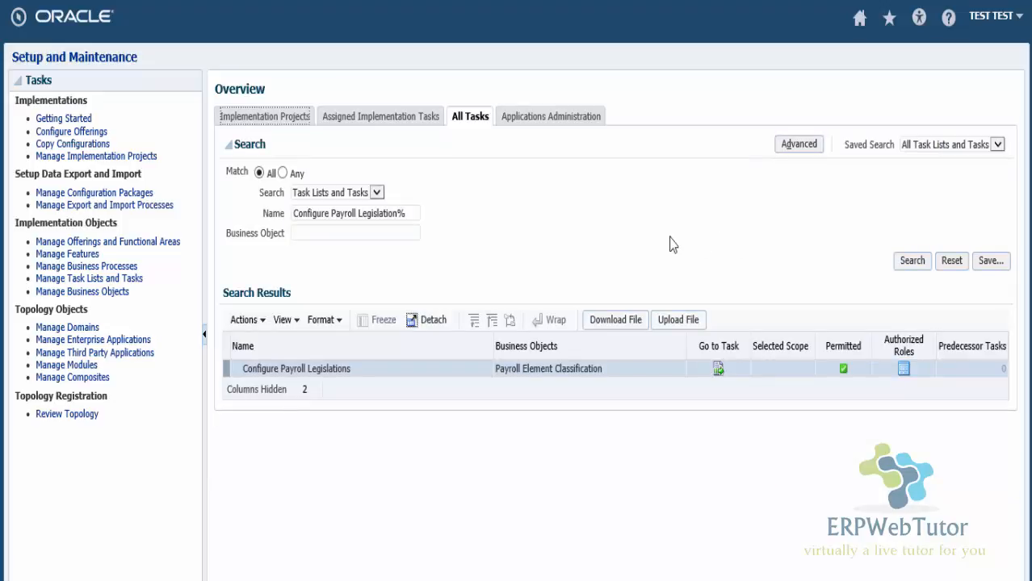
# Step: Search the setup tasks for "Manage Element%" and open the Manage Elements task
pyautogui.click(403, 215)
pyautogui.moveTo(404, 214); pyautogui.dragTo(259, 236)
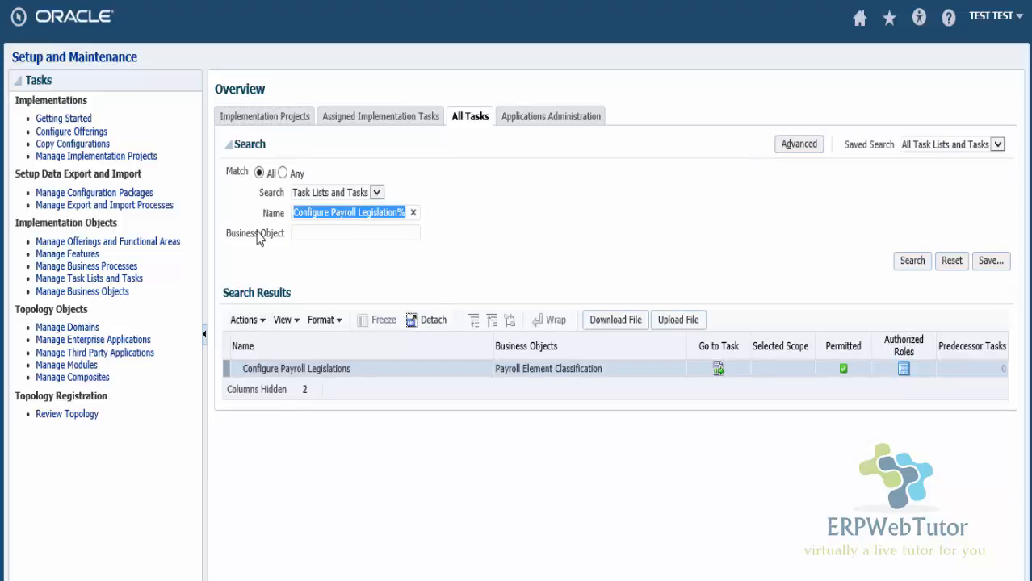
pyautogui.write('Manage El')
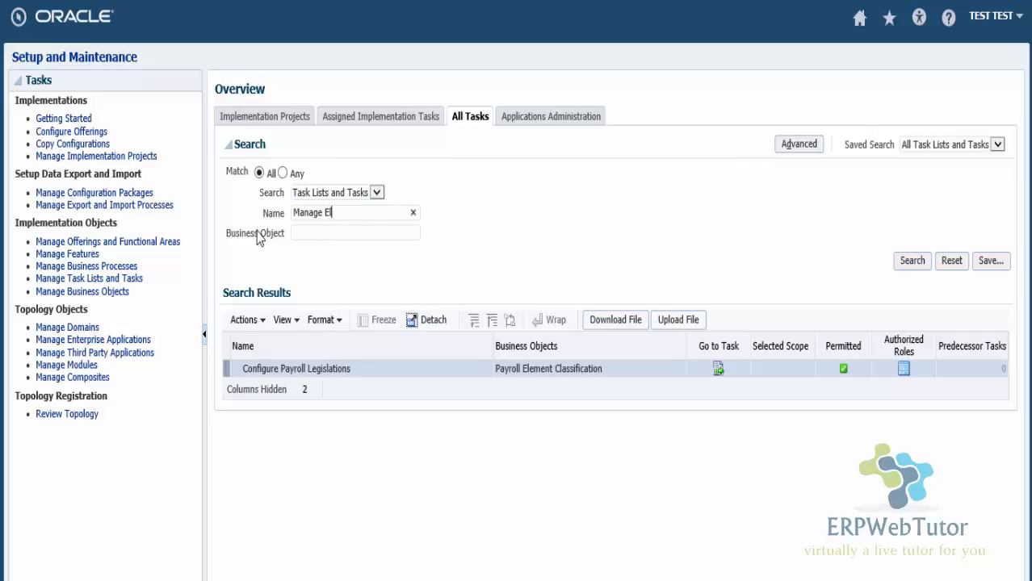
pyautogui.write('ement%')
pyautogui.press('Return')
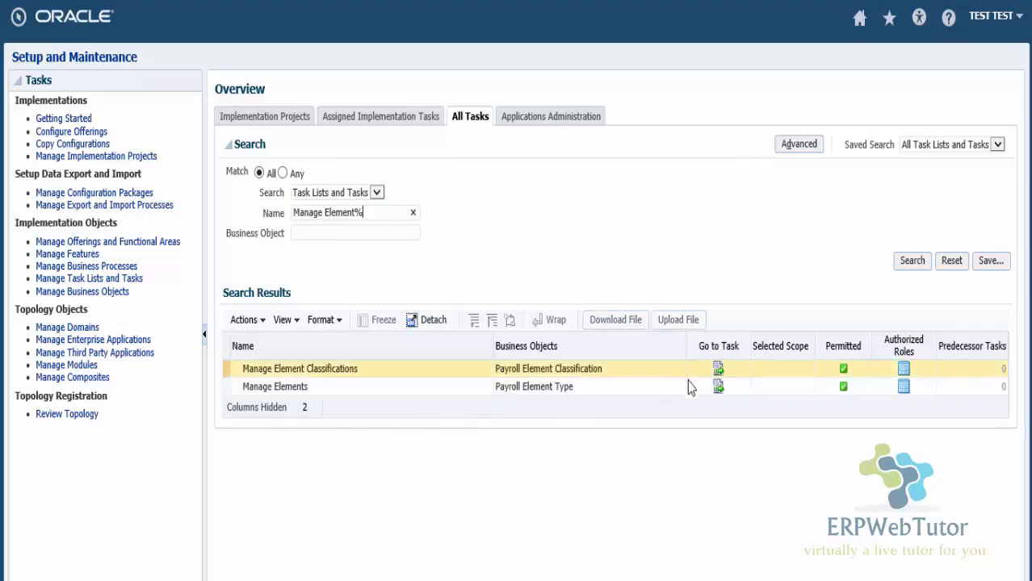
pyautogui.click(718, 388)
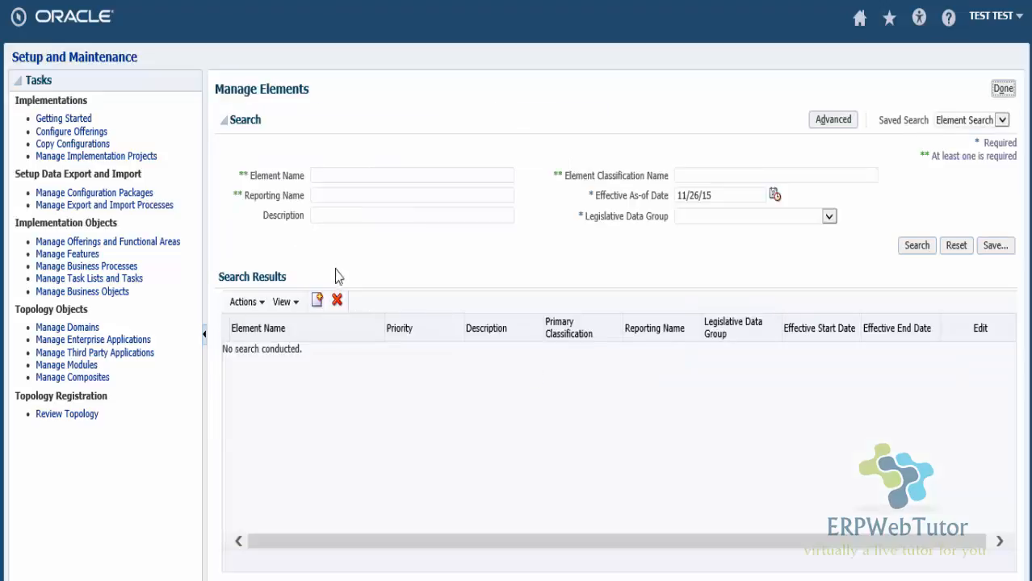
# Step: Start a new element for the Italy Legislative Data Group and examine the primary classifications it offers
pyautogui.click(317, 301)
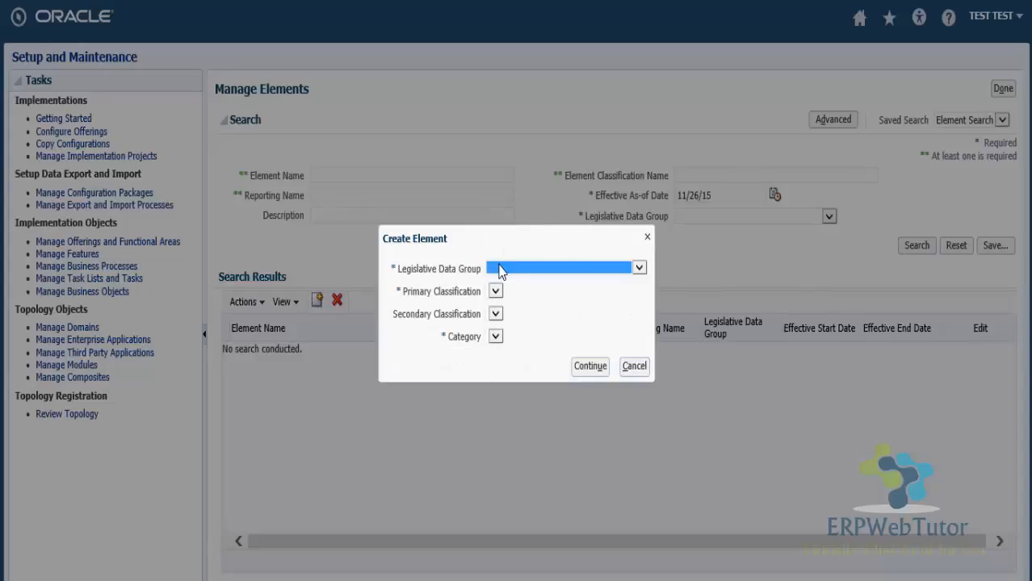
pyautogui.click(499, 270)
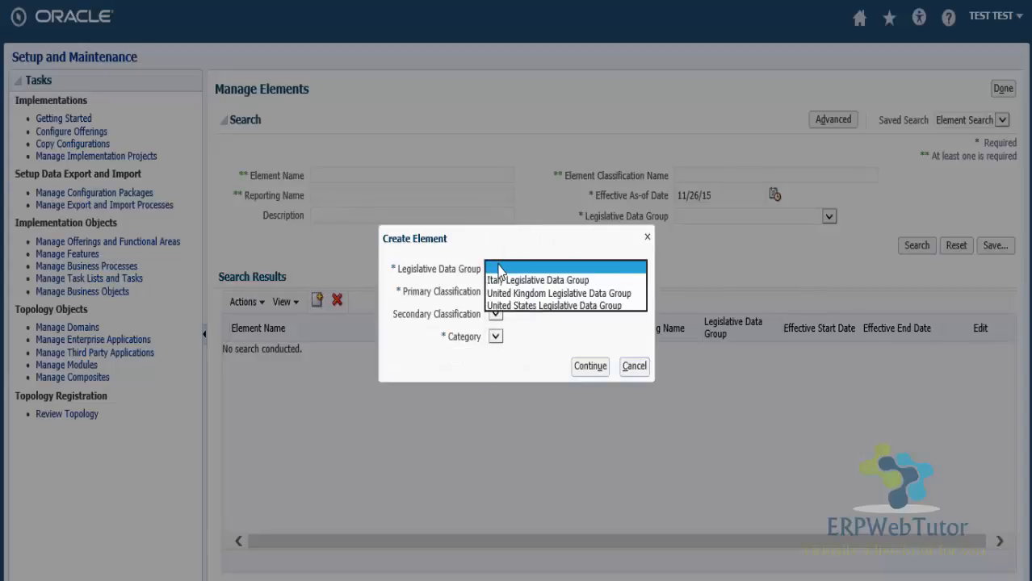
pyautogui.click(508, 281)
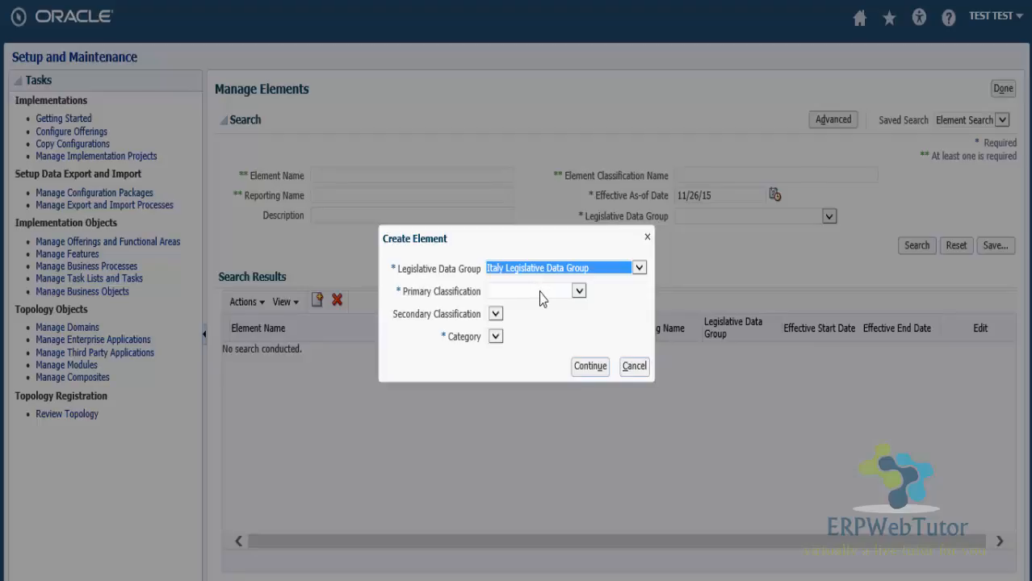
pyautogui.click(541, 291)
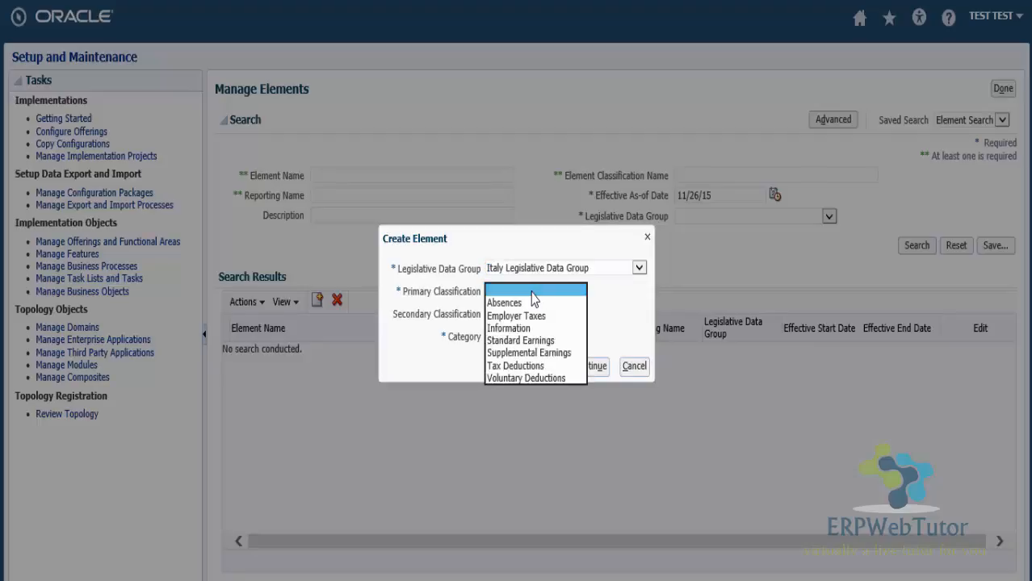